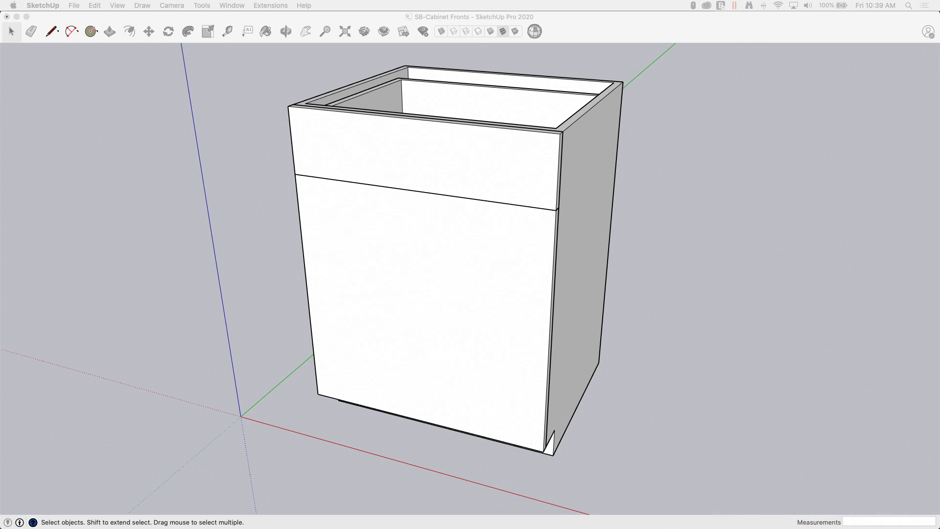
# - Examine the base cabinet from several sides, opening its component for editing and closing it again
pyautogui.moveTo(111, 339)
pyautogui.mouseDown(button='middle')
pyautogui.moveTo(189, 321)
pyautogui.moveTo(619, 358)
pyautogui.mouseUp(button='middle')
pyautogui.scroll(5, 619, 358)
pyautogui.scroll(-5, 619, 362)
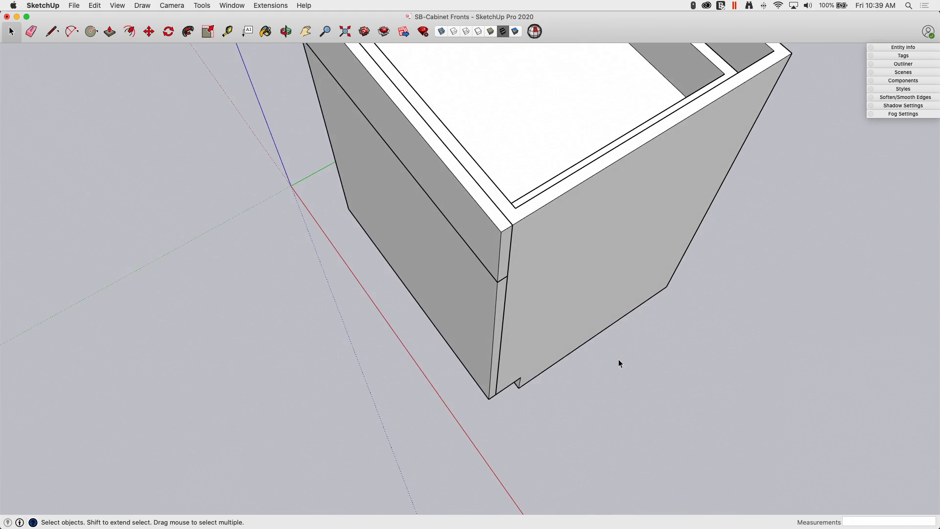
pyautogui.click(586, 253)
pyautogui.moveTo(573, 300); pyautogui.dragTo(577, 141, button='middle')
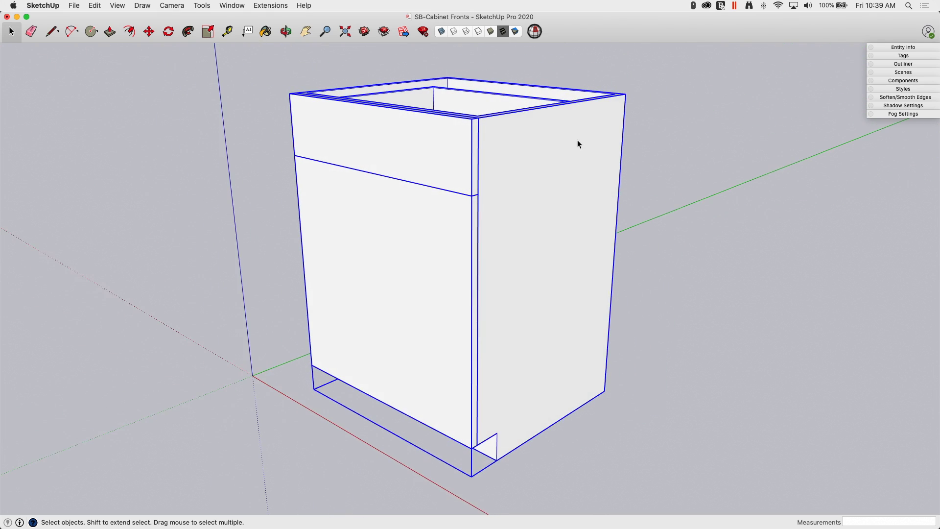
pyautogui.doubleClick(388, 233)
pyautogui.moveTo(436, 250); pyautogui.dragTo(564, 275, button='middle')
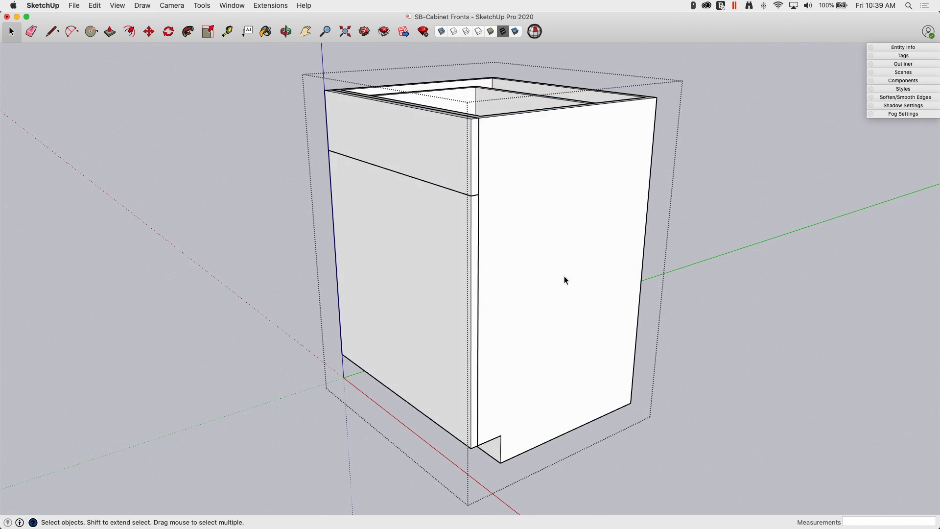
pyautogui.click(220, 236)
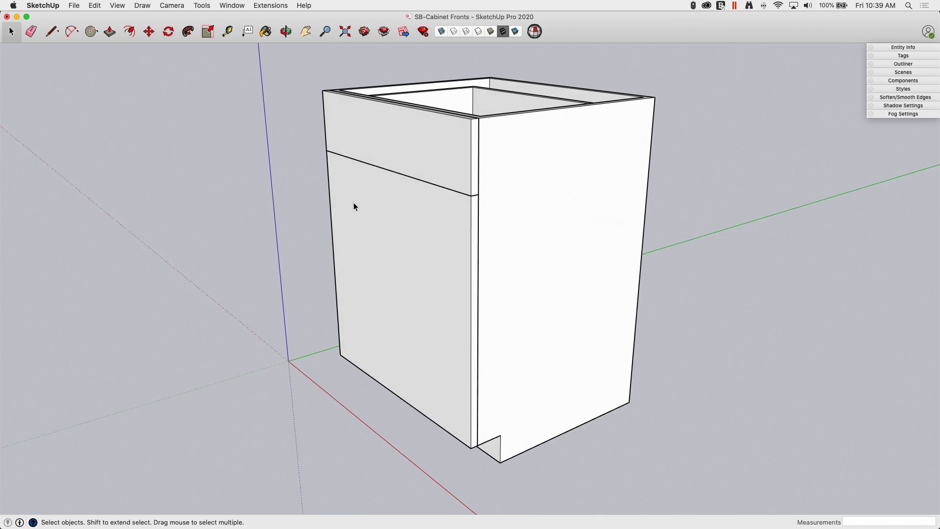
# - Select the cabinet at the origin and examine it together with the second cabinet along the red axis
pyautogui.click(354, 203)
pyautogui.moveTo(354, 203); pyautogui.dragTo(367, 205, button='middle')
pyautogui.moveTo(523, 228); pyautogui.dragTo(483, 214, button='middle')
pyautogui.scroll(-3, 519, 225)
pyautogui.moveTo(549, 245); pyautogui.dragTo(420, 234, button='middle')
pyautogui.moveTo(660, 260); pyautogui.dragTo(493, 233, button='middle')
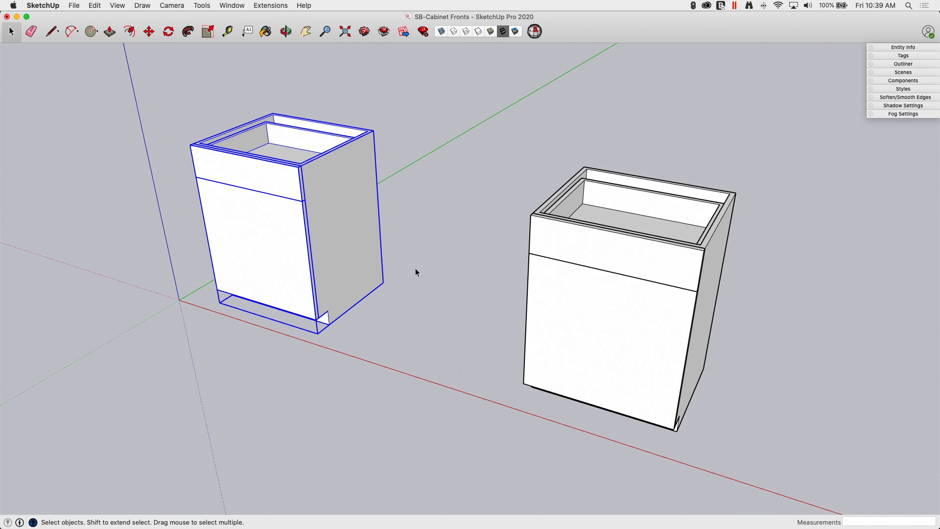
# - Open the cabinet at the origin for editing and inspect its carcass, door and drawer by selecting each one
pyautogui.scroll(5, 319, 240)
pyautogui.doubleClick(537, 225)
pyautogui.moveTo(431, 116); pyautogui.dragTo(360, 89, button='middle')
pyautogui.click(493, 210)
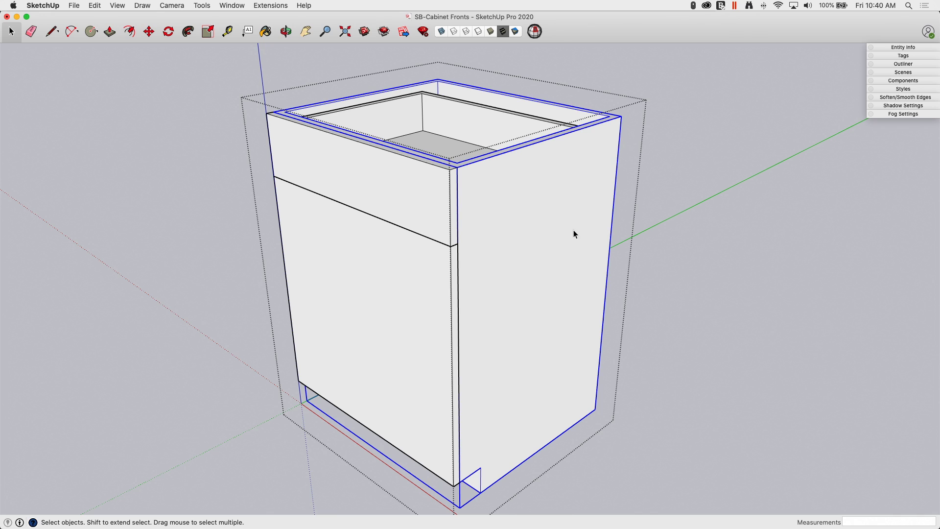
pyautogui.moveTo(574, 230); pyautogui.dragTo(413, 242, button='middle')
pyautogui.click(356, 329)
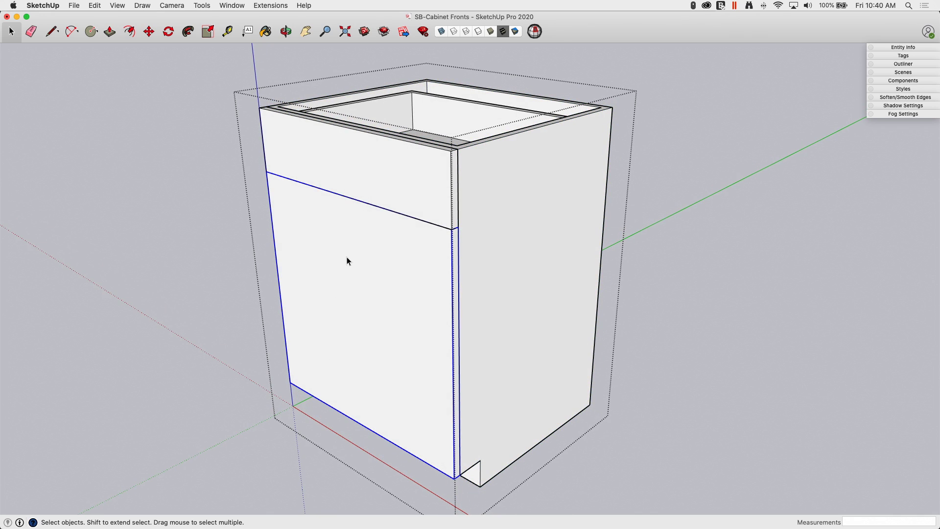
pyautogui.click(359, 171)
pyautogui.moveTo(357, 172); pyautogui.dragTo(365, 204, button='middle')
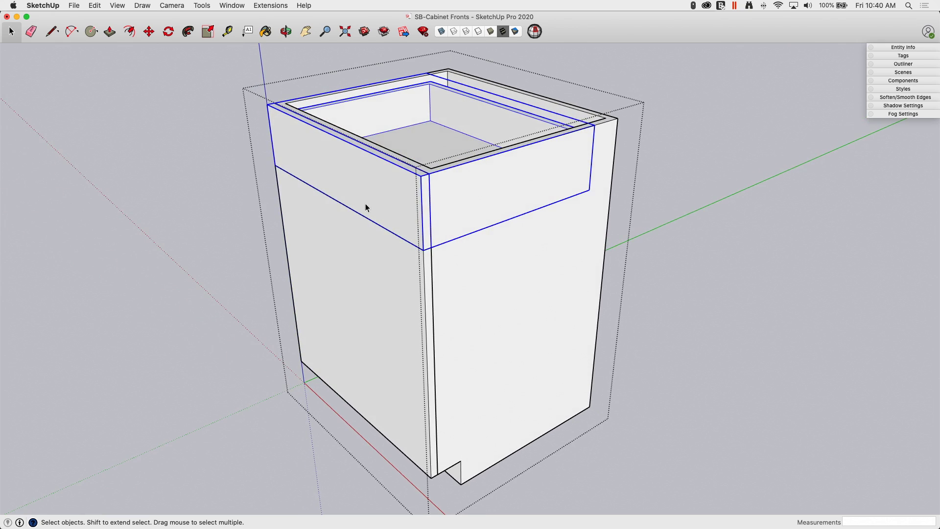
# - Open the drawer component, inspect its separate front panel and box, and return to the cabinet level
pyautogui.doubleClick(375, 172)
pyautogui.moveTo(375, 170); pyautogui.dragTo(365, 164, button='middle')
pyautogui.click(365, 163)
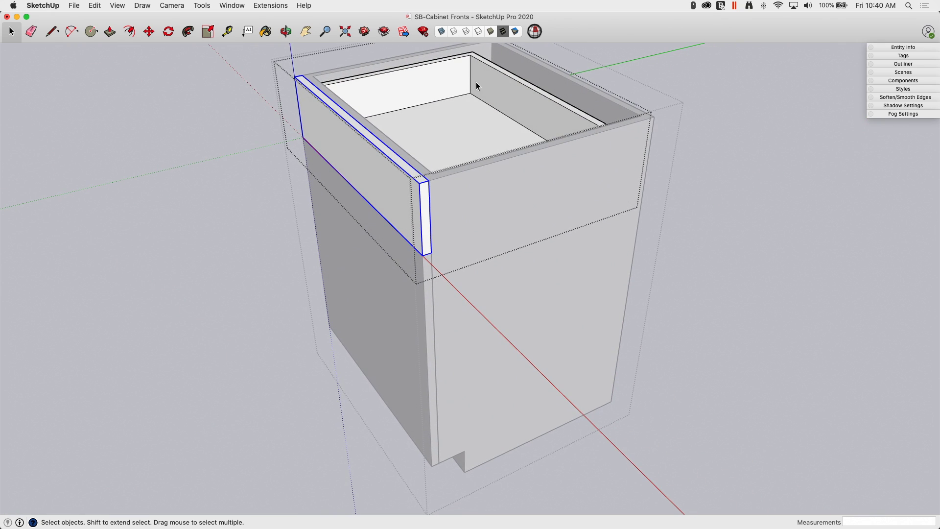
pyautogui.click(476, 82)
pyautogui.click(374, 157)
pyautogui.moveTo(382, 204); pyautogui.dragTo(411, 113, button='middle')
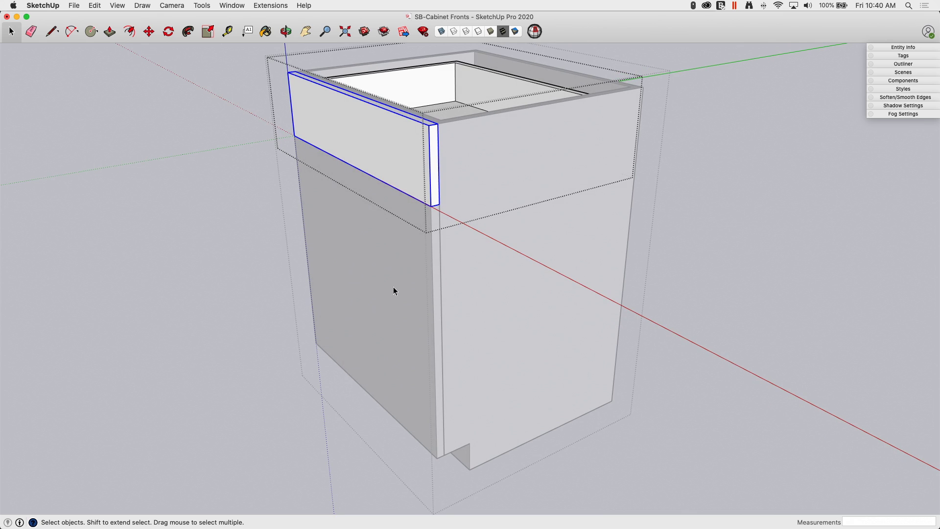
pyautogui.moveTo(394, 290)
pyautogui.mouseDown(button='middle')
pyautogui.moveTo(389, 281)
pyautogui.moveTo(656, 314)
pyautogui.moveTo(401, 294)
pyautogui.mouseUp(button='middle')
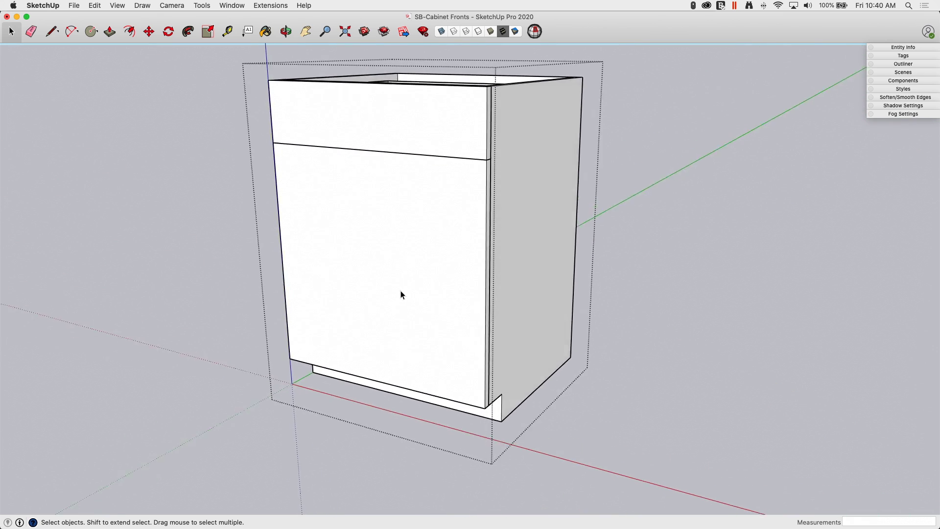
# - Open the door for editing and offset the outline of its front face 2.5 inches inward
pyautogui.doubleClick(400, 291)
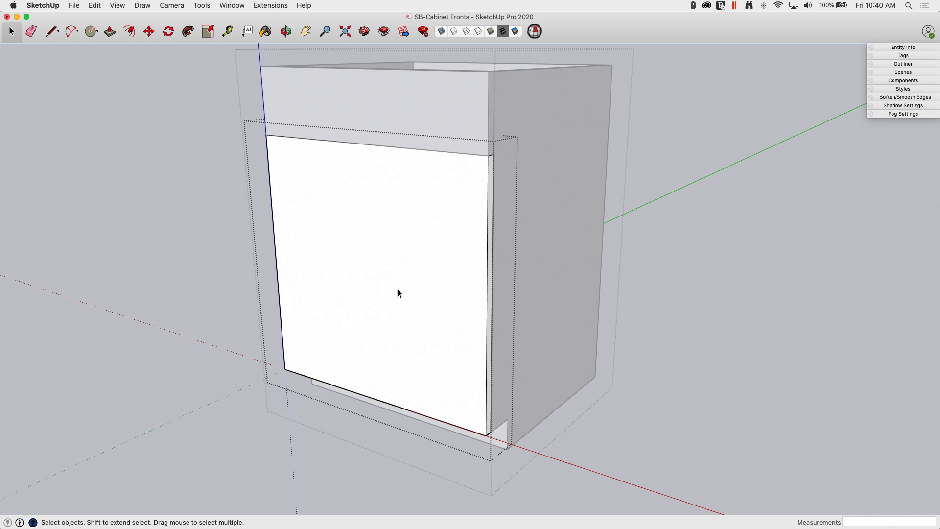
pyautogui.moveTo(398, 292); pyautogui.dragTo(413, 132, button='middle')
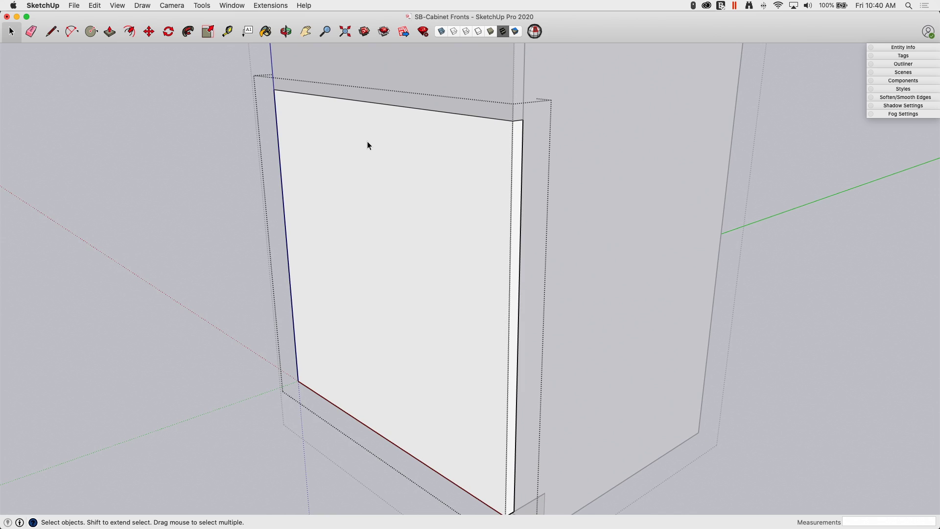
pyautogui.press('f')
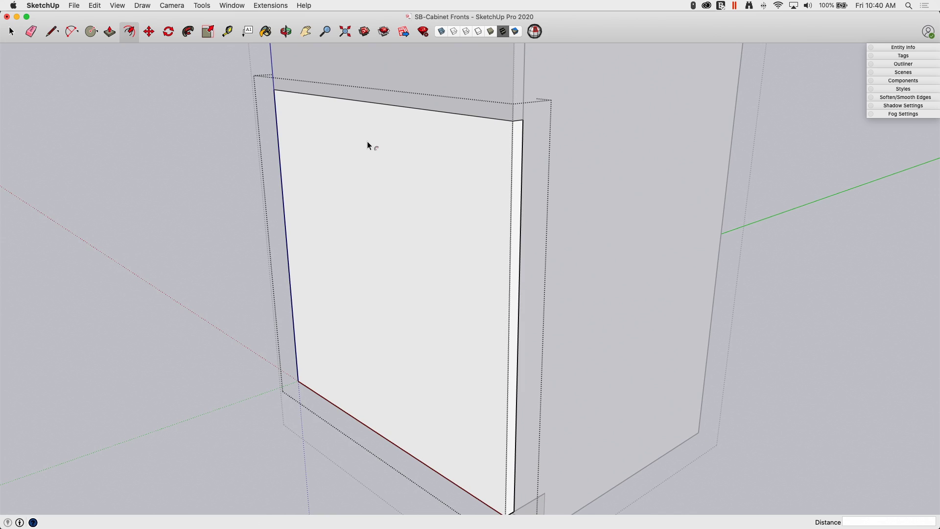
pyautogui.click(393, 113)
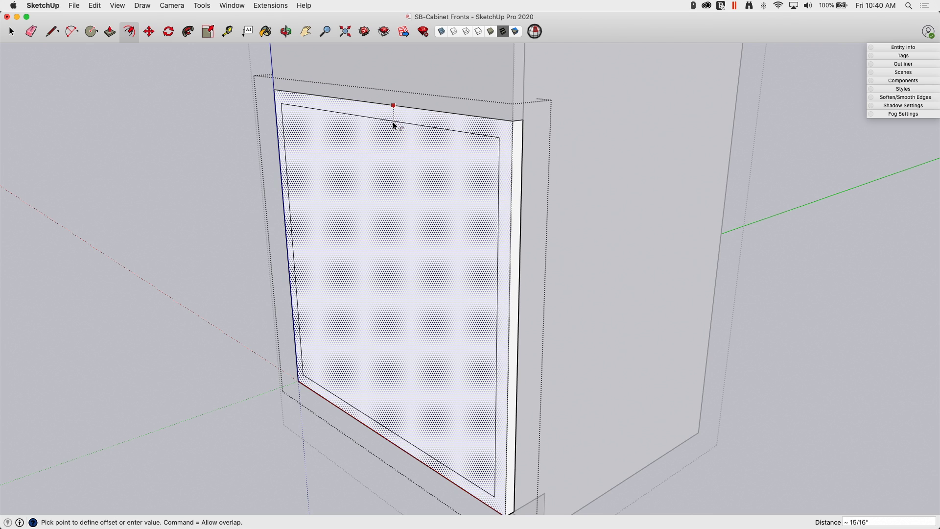
pyautogui.click(388, 152)
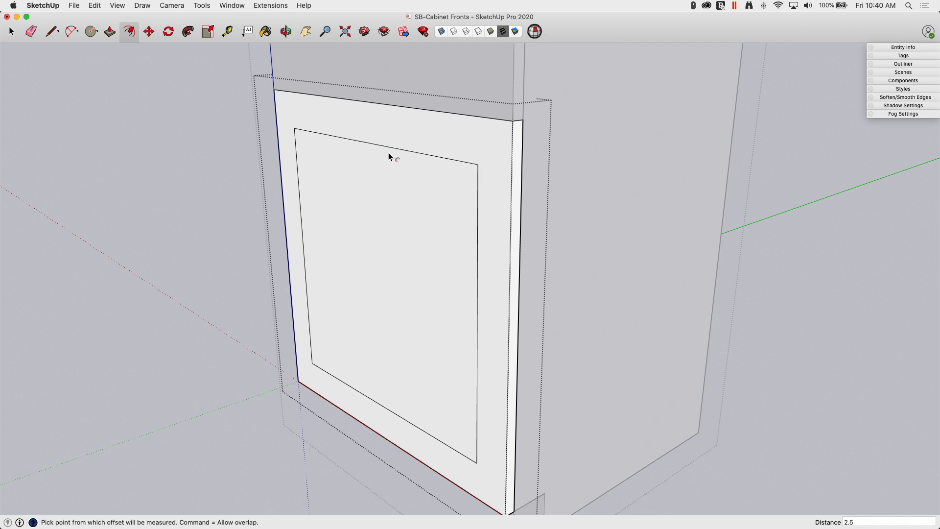
# - Offset the door's inner rectangle 0.5 inches inward and add another 0.5-inch inward offset from the door's outer edge
pyautogui.click(384, 147)
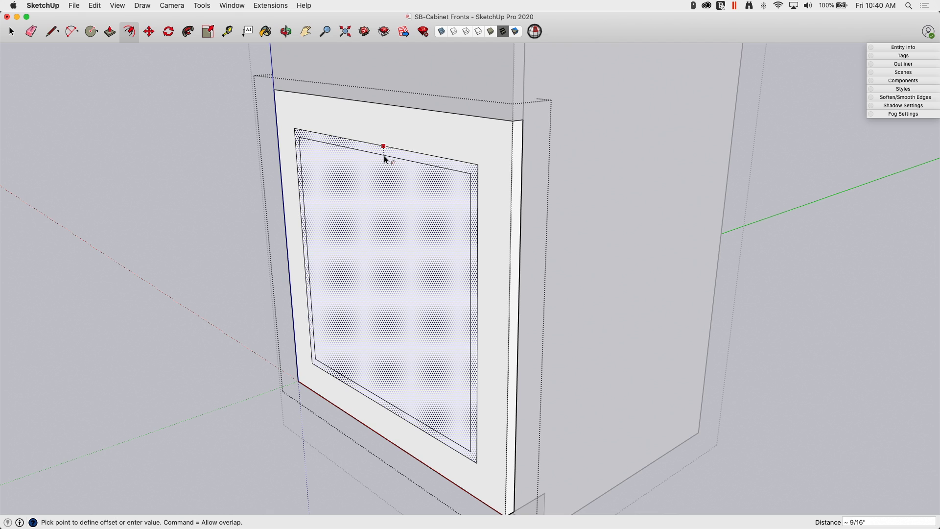
pyautogui.click(384, 156)
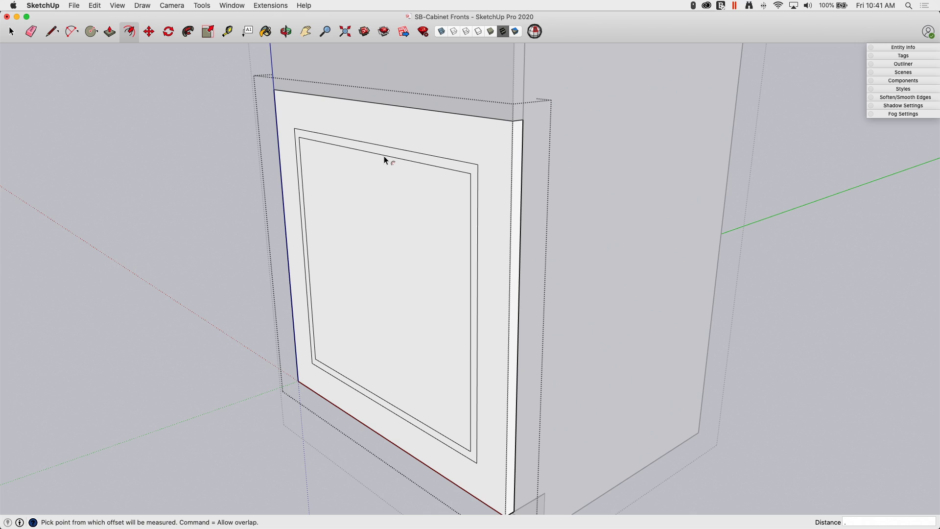
pyautogui.press('Return')
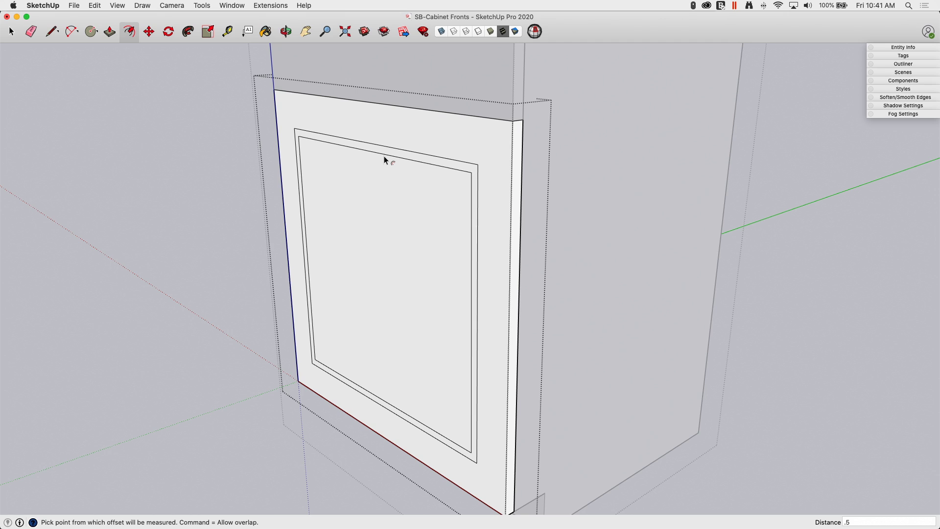
pyautogui.click(460, 126)
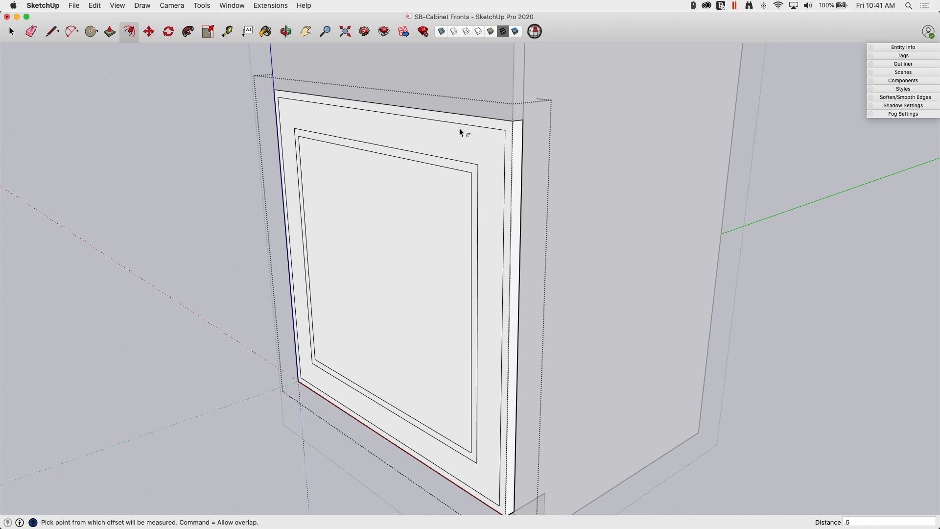
pyautogui.click(459, 127)
# - View the cabinets straight from the front in parallel projection and restore the perspective camera
pyautogui.moveTo(459, 128); pyautogui.dragTo(853, 400, button='middle')
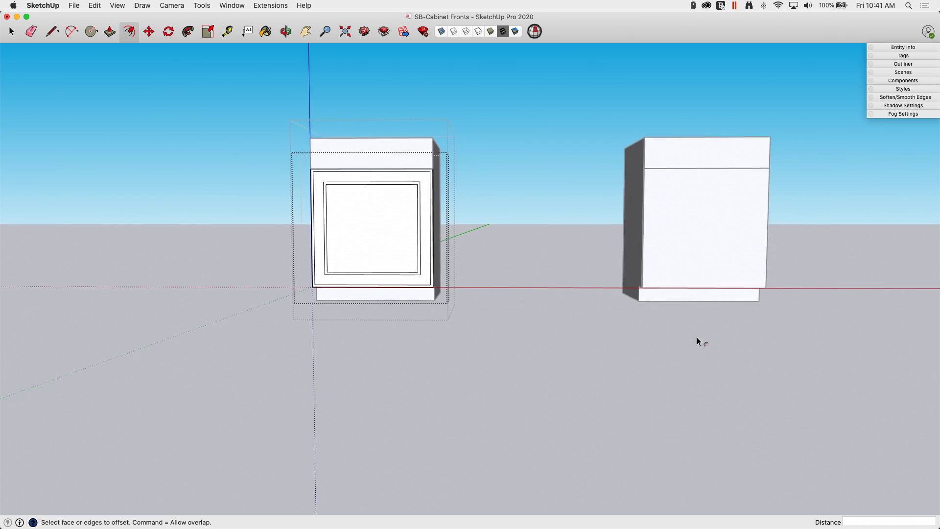
pyautogui.click(172, 6)
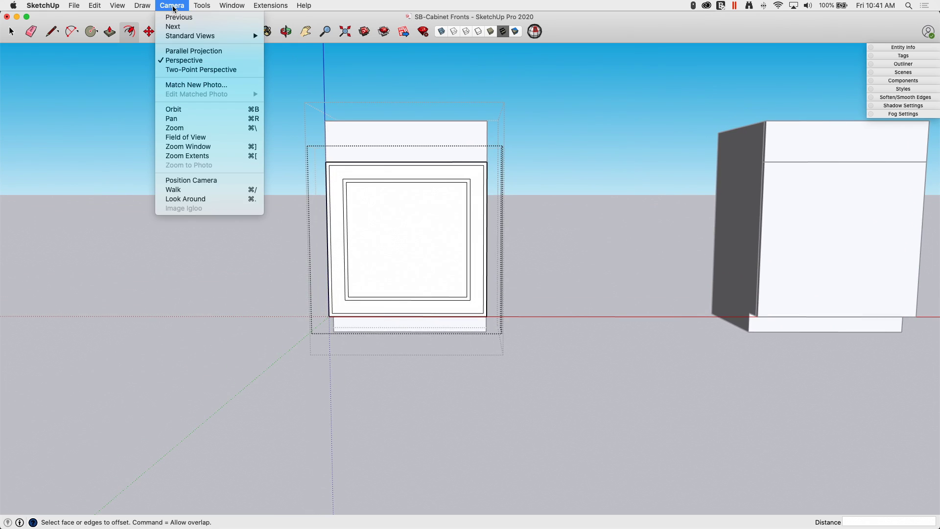
pyautogui.click(194, 51)
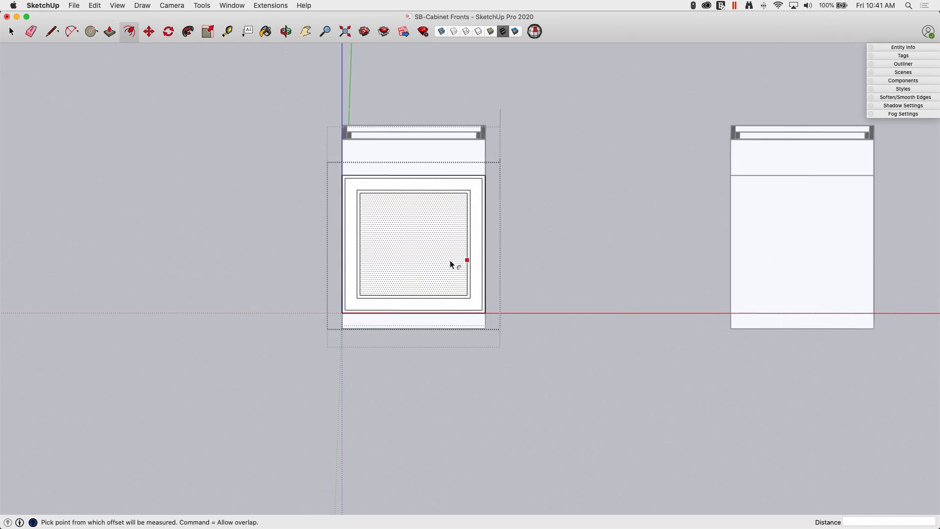
pyautogui.rightClick(422, 261)
pyautogui.click(460, 323)
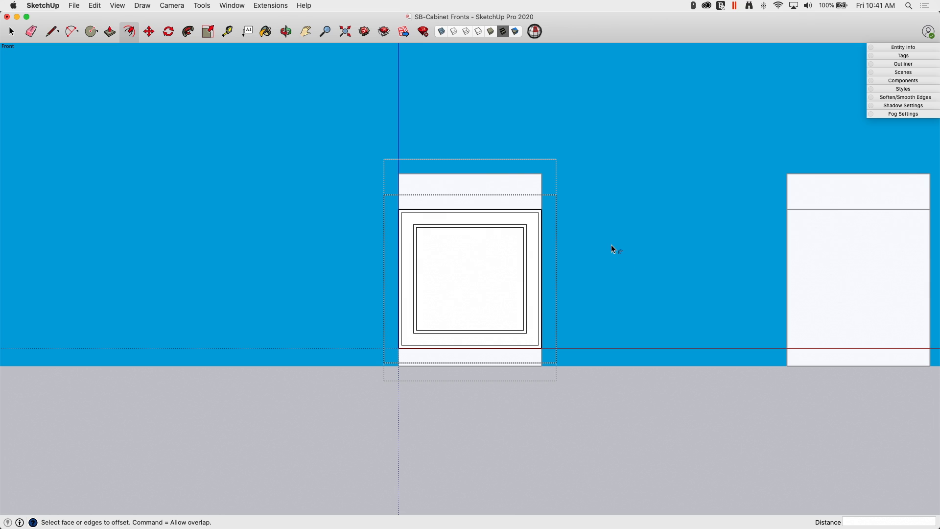
pyautogui.click(172, 5)
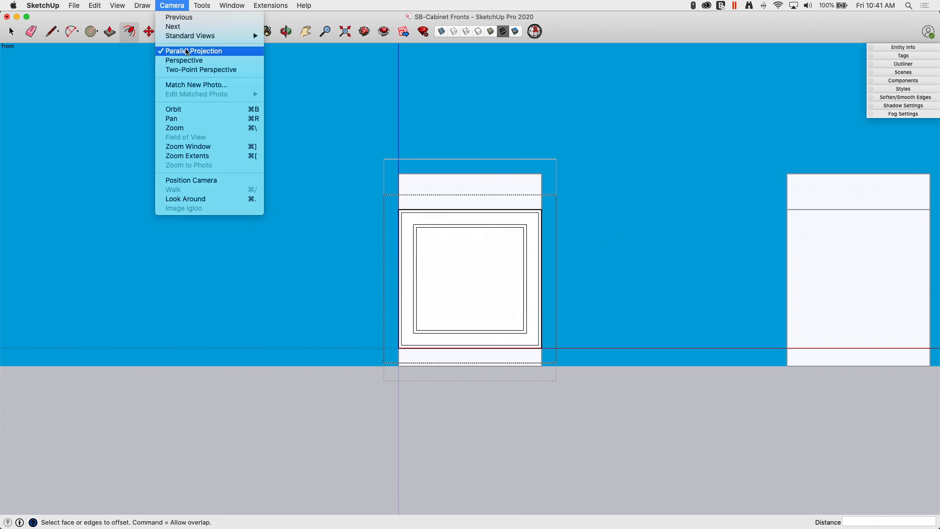
pyautogui.click(182, 61)
# - Push the narrow outer border of the door face back 1/8 inch
pyautogui.moveTo(493, 212); pyautogui.dragTo(490, 79, button='middle')
pyautogui.press('space')
pyautogui.press('p')
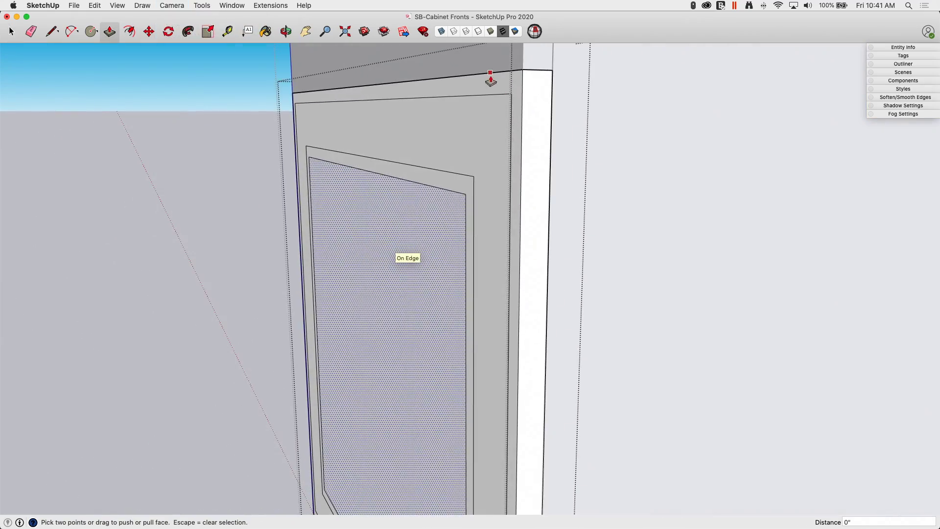
pyautogui.click(492, 90)
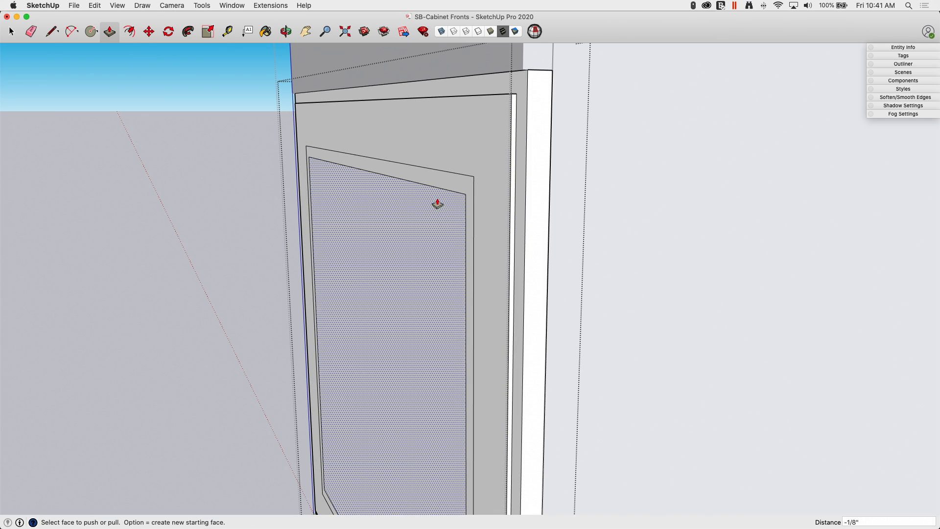
# - Push in the narrow band around the door's center panel and recess the center panel 3/8 inch
pyautogui.moveTo(437, 188); pyautogui.dragTo(435, 181, button='middle')
pyautogui.click(435, 184)
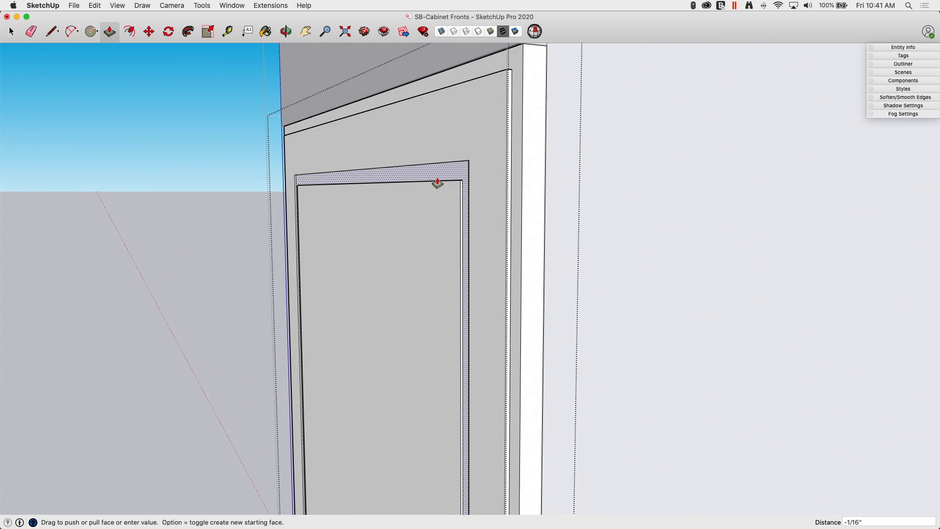
pyautogui.click(438, 183)
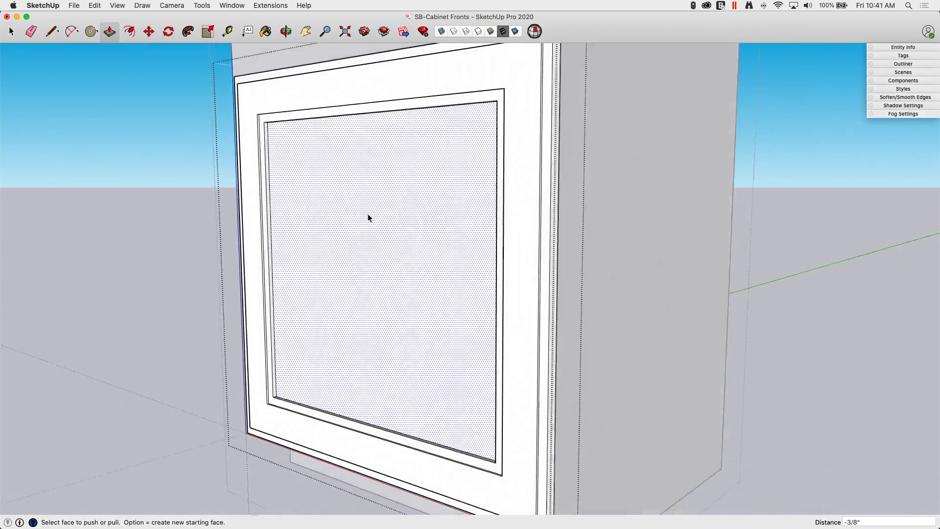
pyautogui.press('space')
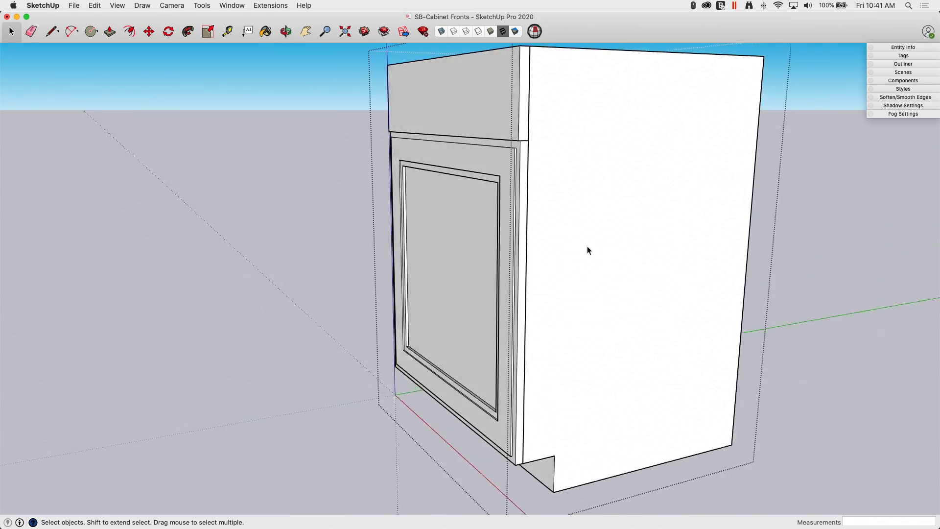
# - Inspect the finished door profile and open the drawer component above it for editing
pyautogui.moveTo(587, 250); pyautogui.dragTo(454, 155, button='middle')
pyautogui.scroll(-3, 522, 212)
pyautogui.scroll(3, 379, 198)
pyautogui.scroll(2, 377, 190)
pyautogui.scroll(3, 432, 126)
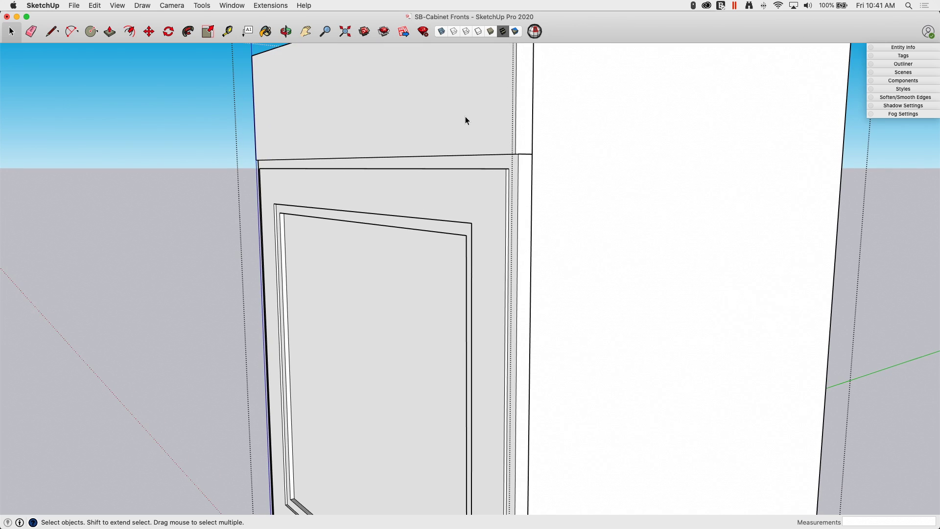
pyautogui.scroll(-2, 460, 129)
pyautogui.doubleClick(456, 135)
pyautogui.scroll(2, 470, 151)
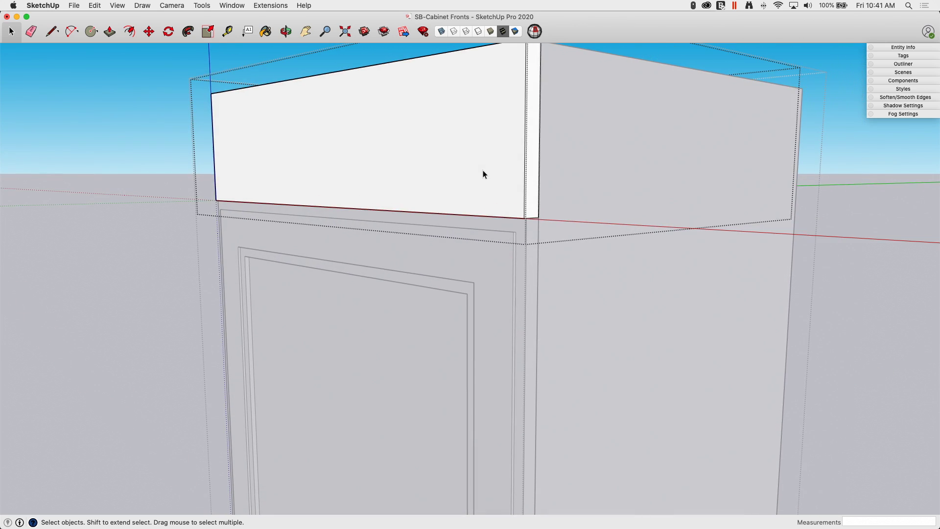
# - Open the front panel nested inside the drawer component for editing
pyautogui.press('f')
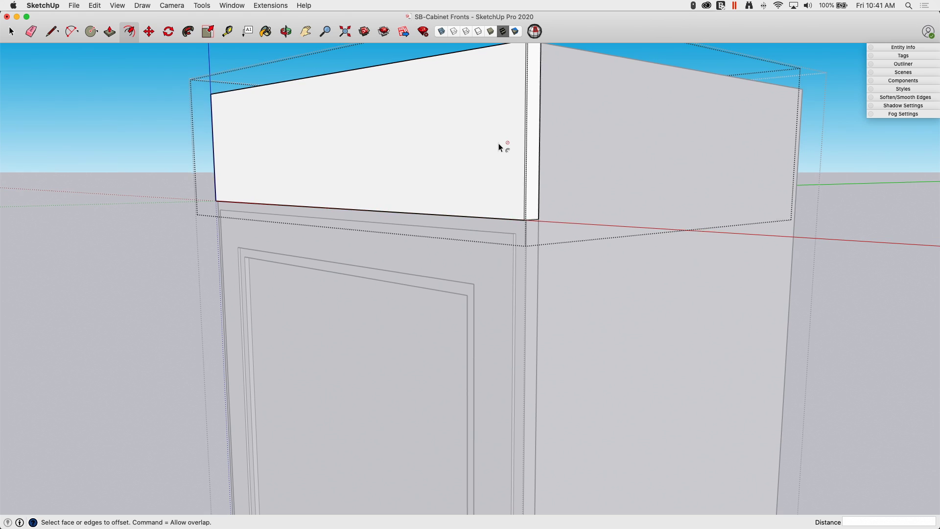
pyautogui.press('space')
pyautogui.moveTo(516, 145); pyautogui.dragTo(542, 153, button='middle')
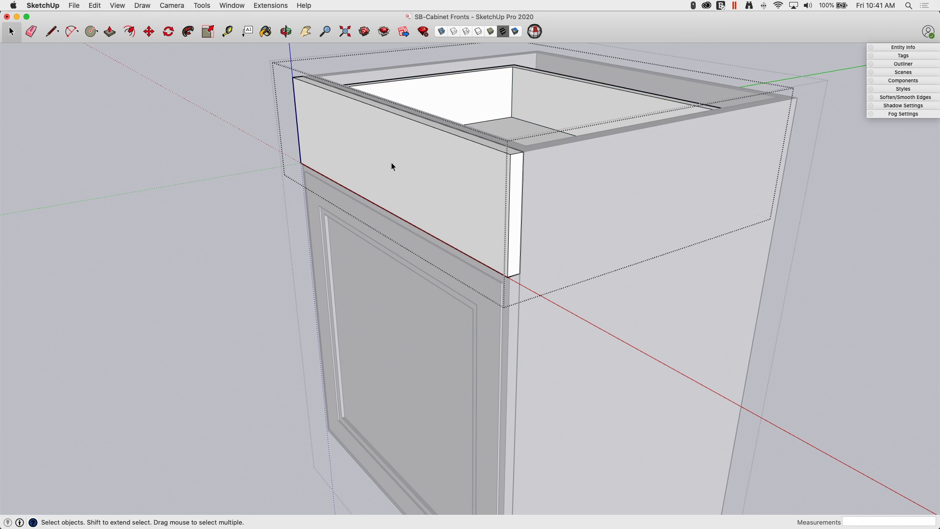
pyautogui.click(403, 146)
pyautogui.doubleClick(453, 169)
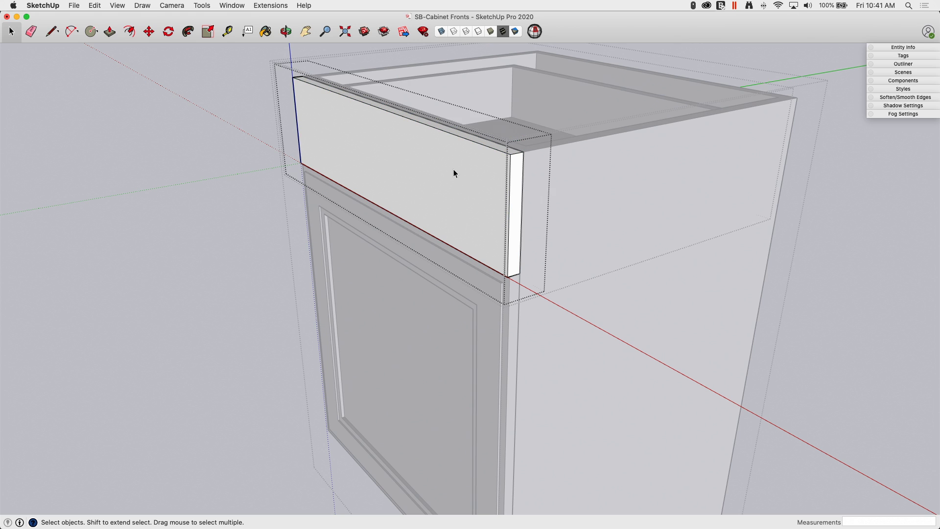
# - Offset the edges of the drawer front's face 1/2 inch inward to match the outer border of the door
pyautogui.moveTo(453, 169); pyautogui.dragTo(482, 197, button='middle')
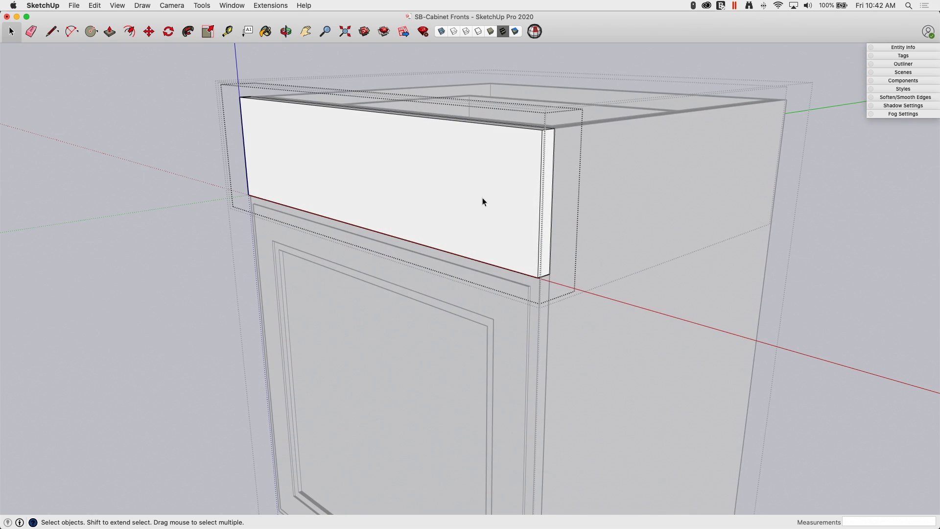
pyautogui.press('f')
pyautogui.click(530, 190)
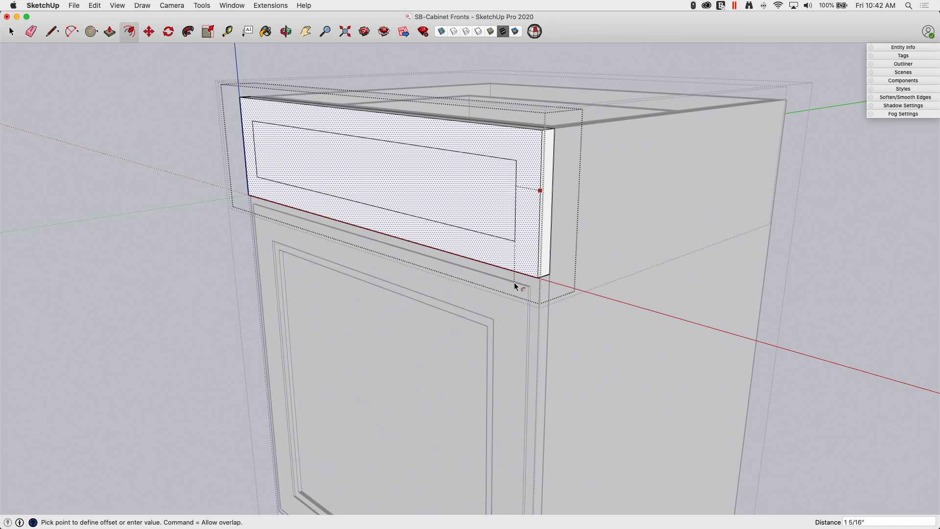
pyautogui.click(526, 286)
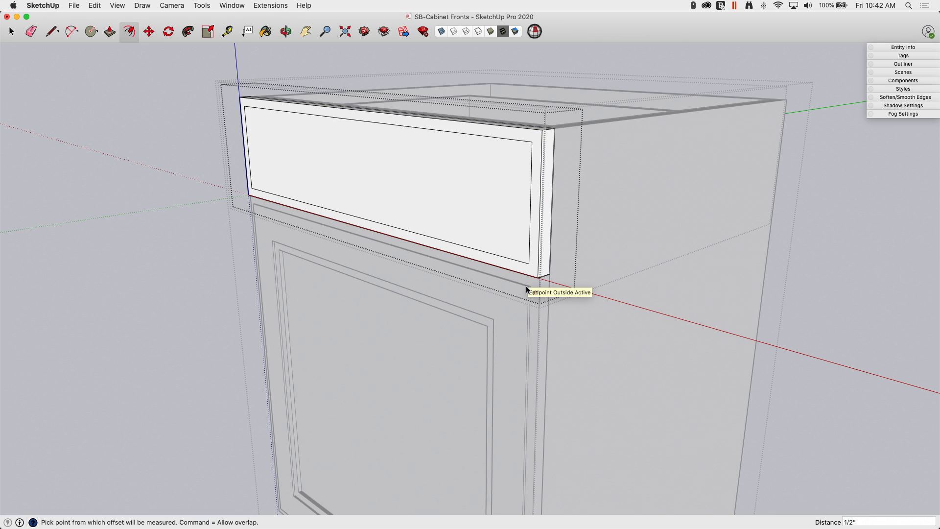
pyautogui.click(529, 229)
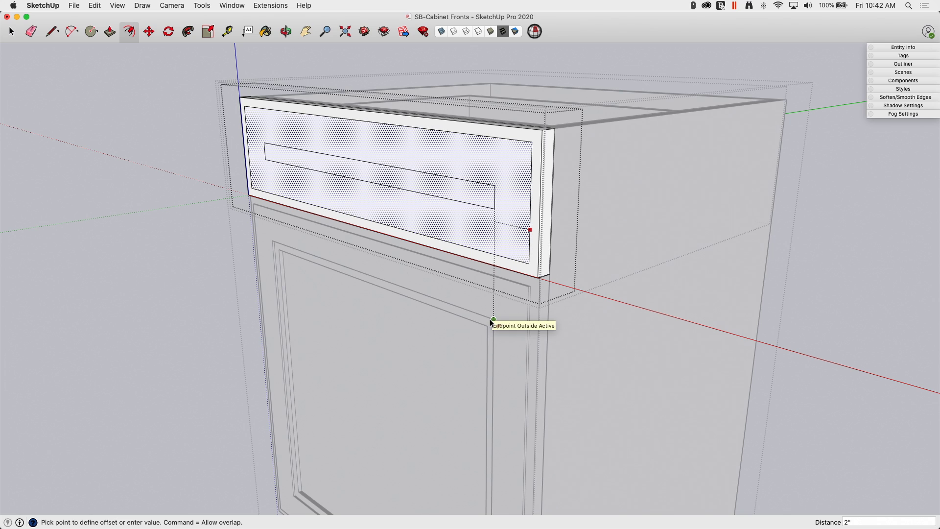
pyautogui.click(490, 321)
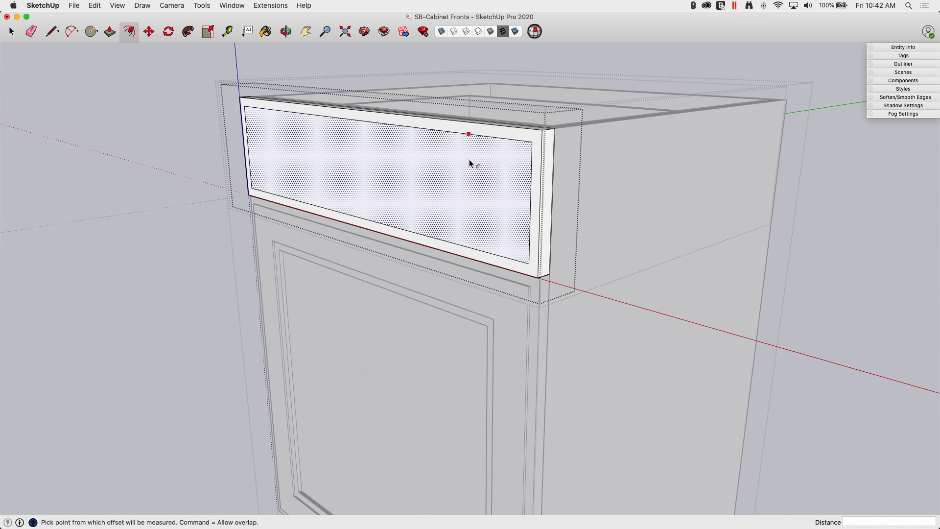
# - Push the drawer front's narrow outer border back 1/8 inch, and close the nested components
pyautogui.moveTo(499, 176); pyautogui.dragTo(464, 210, button='middle')
pyautogui.press('p')
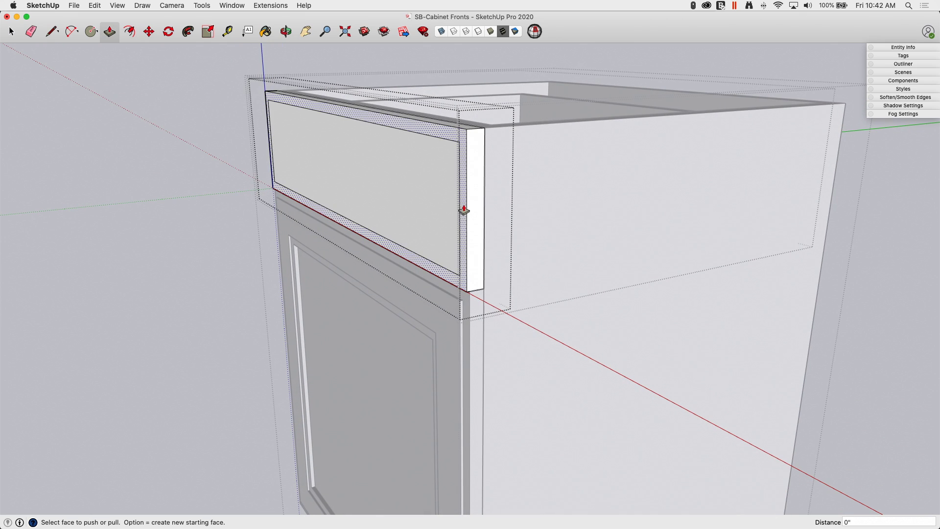
pyautogui.click(464, 211)
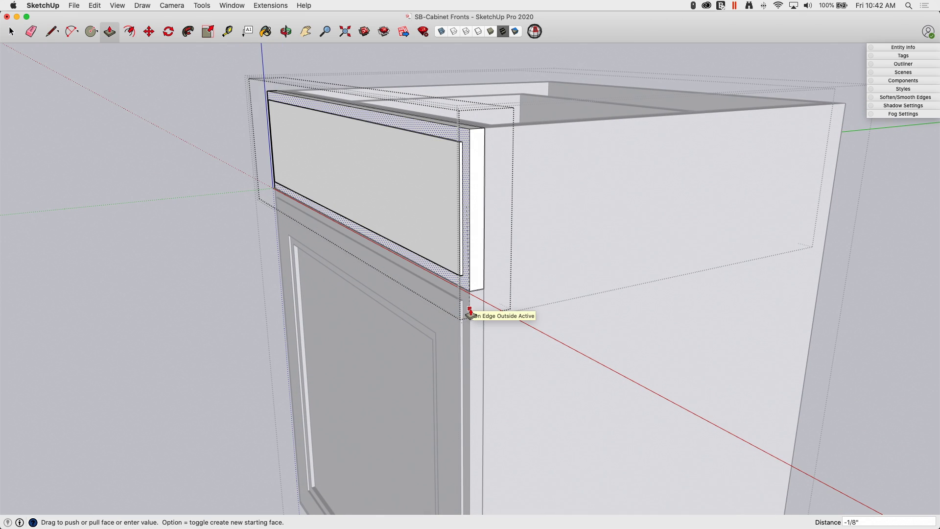
pyautogui.click(469, 313)
pyautogui.press('space')
pyautogui.moveTo(227, 177); pyautogui.dragTo(518, 227, button='middle')
pyautogui.scroll(-3, 650, 208)
pyautogui.scroll(-4, 518, 226)
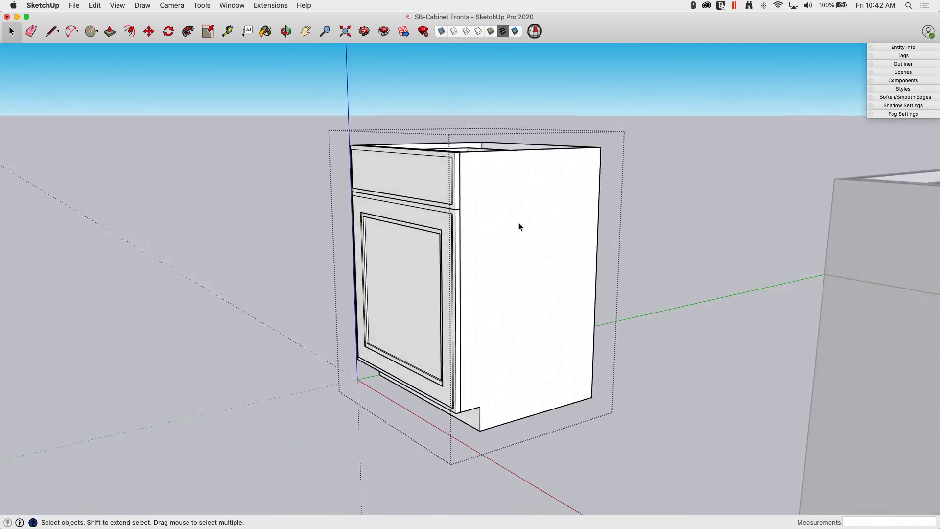
pyautogui.click(573, 196)
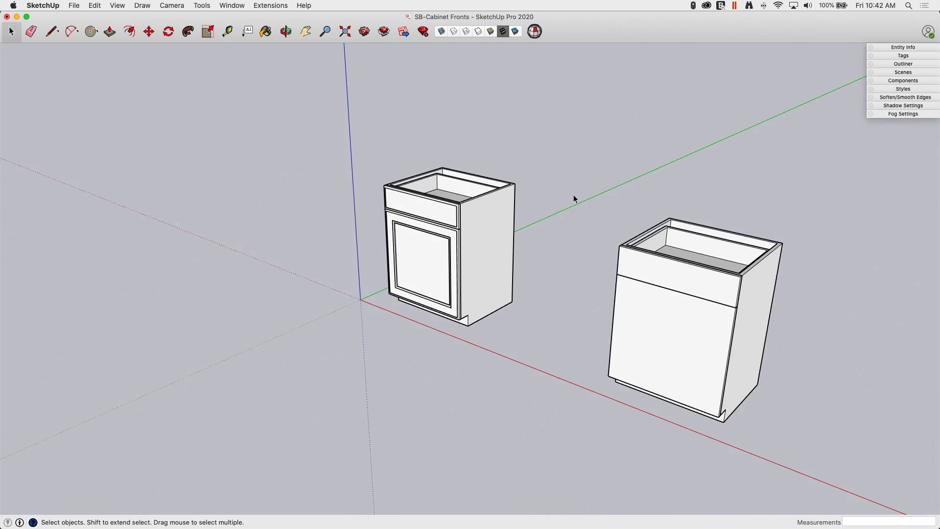
# - Examine the finished door and drawer front profiles on the detailed cabinet from several angles
pyautogui.moveTo(575, 198); pyautogui.dragTo(551, 235, button='middle')
pyautogui.scroll(5, 442, 243)
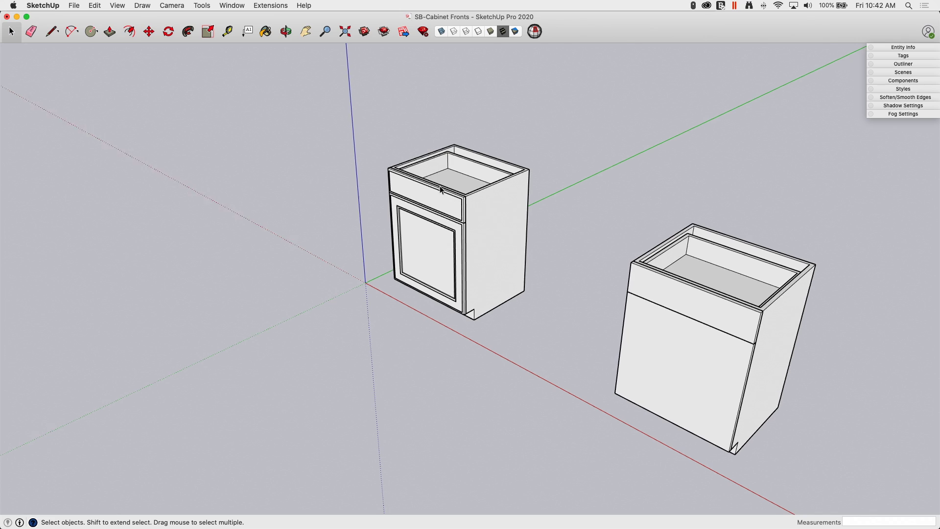
pyautogui.scroll(3, 433, 179)
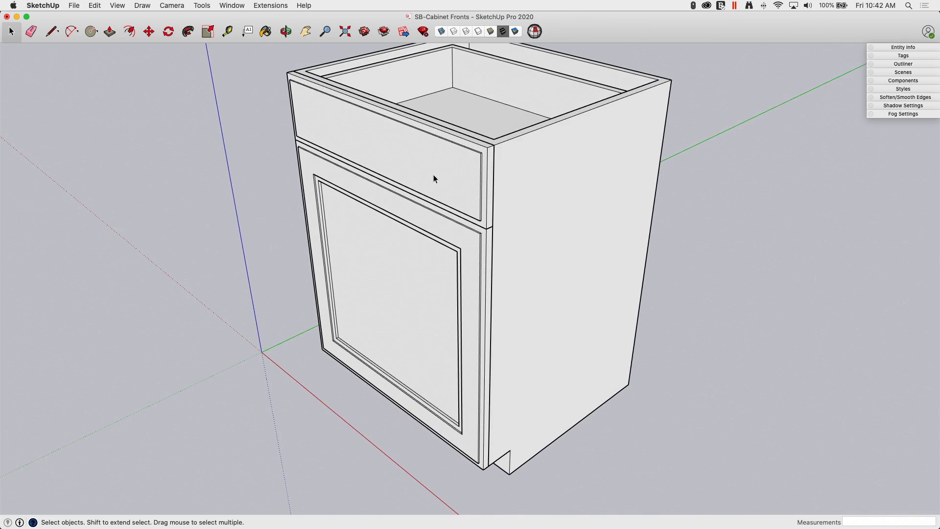
pyautogui.scroll(-3, 428, 172)
pyautogui.moveTo(382, 258); pyautogui.dragTo(441, 178, button='middle')
pyautogui.scroll(5, 524, 181)
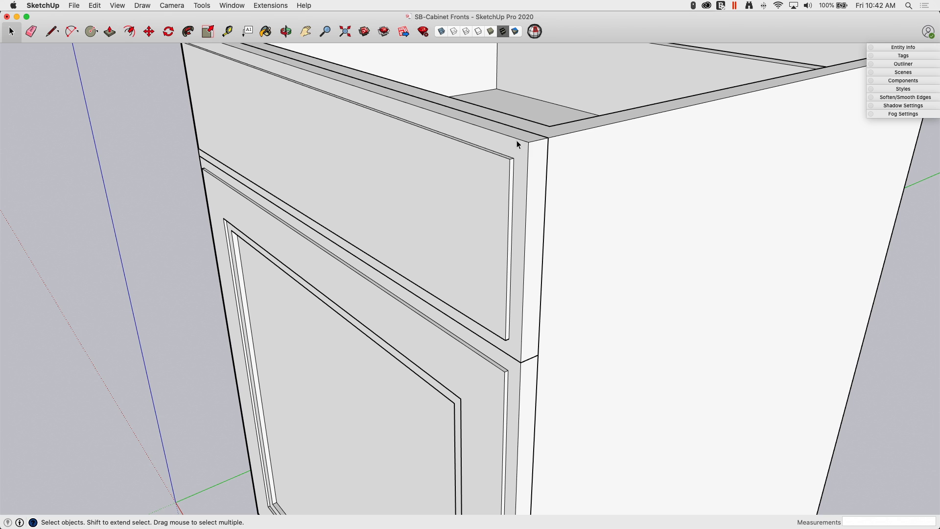
pyautogui.moveTo(520, 139)
pyautogui.mouseDown(button='middle')
pyautogui.moveTo(509, 143)
pyautogui.moveTo(520, 137)
pyautogui.mouseUp(button='middle')
pyautogui.scroll(-5, 496, 140)
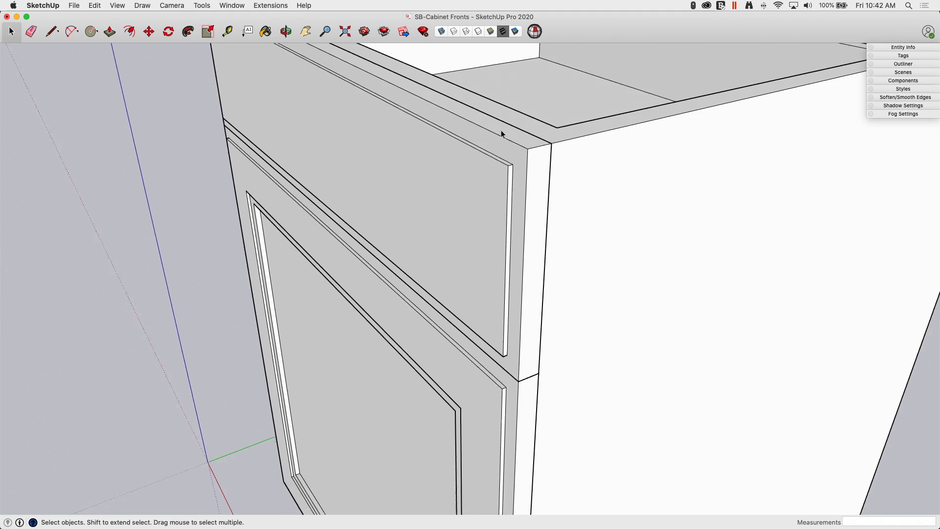
pyautogui.scroll(-8, 430, 157)
pyautogui.scroll(-6, 416, 186)
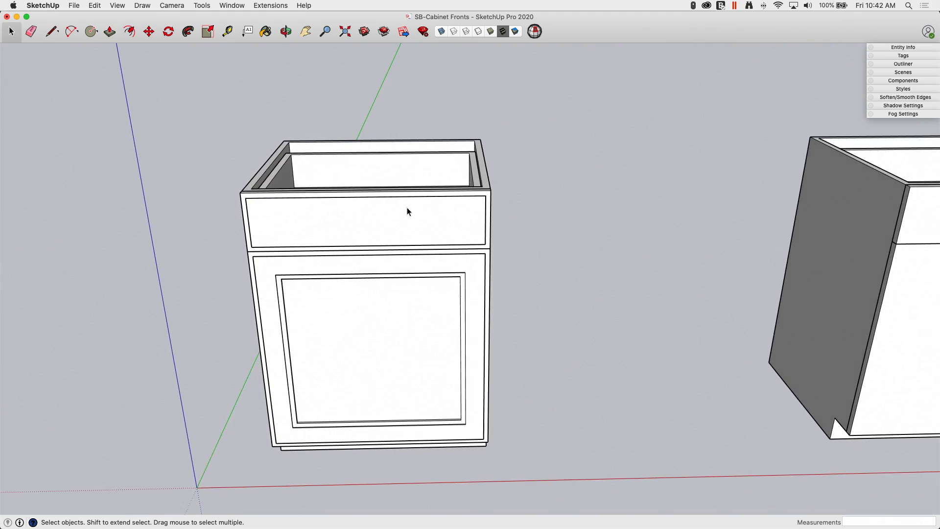
pyautogui.moveTo(406, 207); pyautogui.dragTo(300, 353, button='middle')
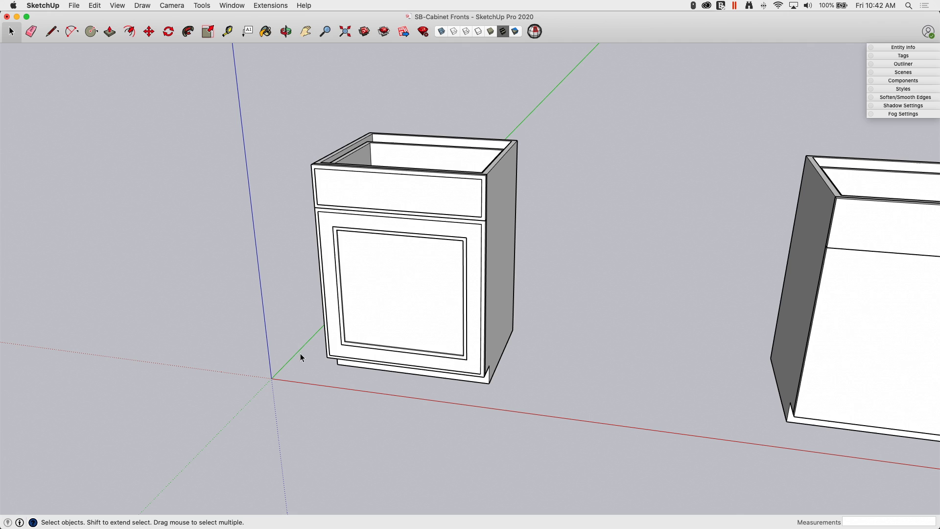
pyautogui.moveTo(403, 427); pyautogui.dragTo(437, 236, button='middle')
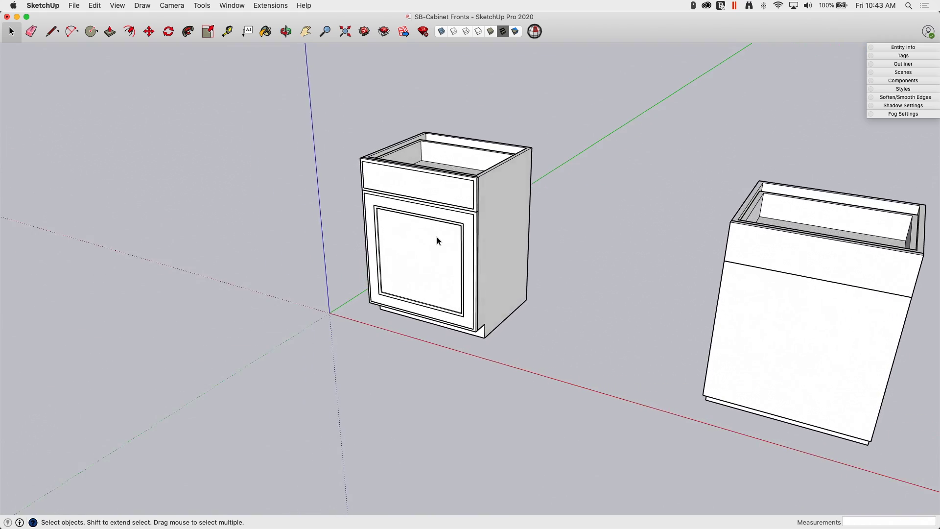
pyautogui.scroll(3, 443, 227)
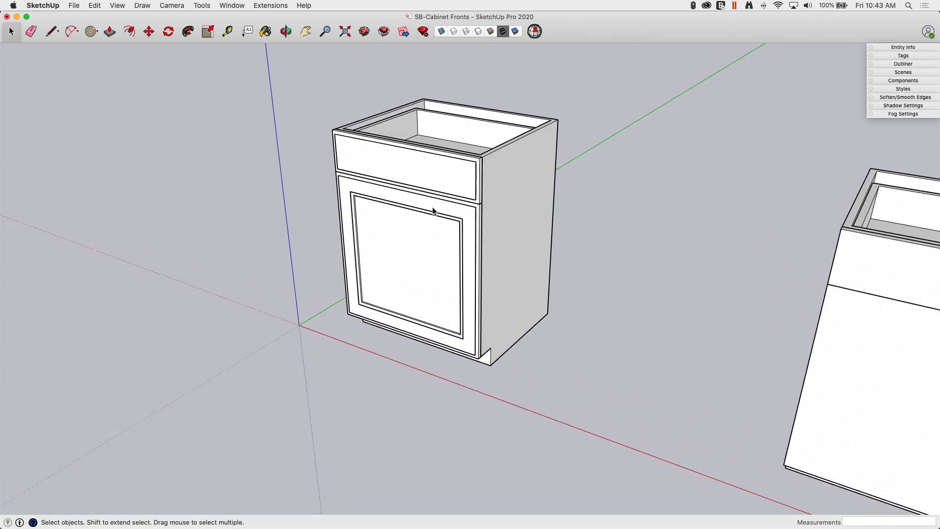
pyautogui.scroll(-2, 409, 178)
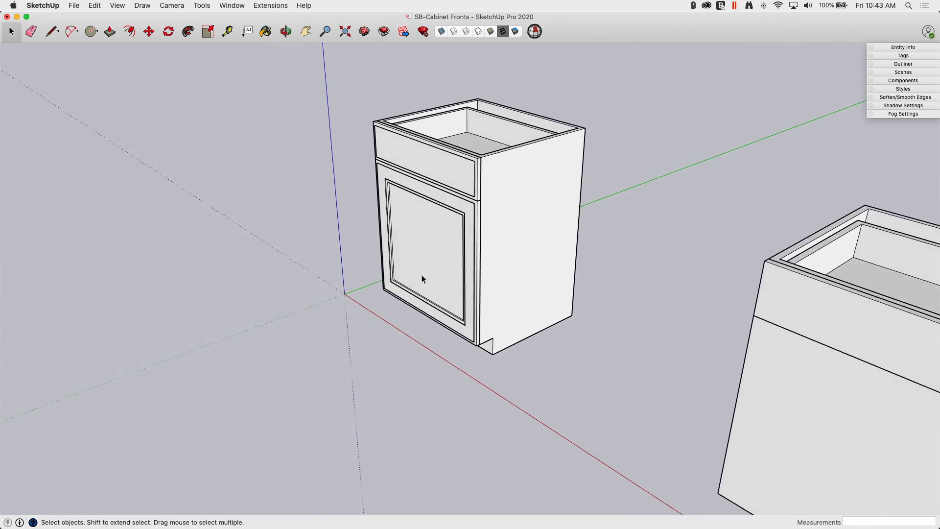
# - Draw a rectangle over the plain cabinet's door front, from its upper corner to the diagonally opposite lower corner
pyautogui.moveTo(467, 222)
pyautogui.mouseDown(button='middle')
pyautogui.moveTo(473, 172)
pyautogui.moveTo(350, 185)
pyautogui.moveTo(310, 169)
pyautogui.moveTo(307, 184)
pyautogui.moveTo(513, 237)
pyautogui.moveTo(569, 281)
pyautogui.moveTo(530, 275)
pyautogui.moveTo(489, 218)
pyautogui.moveTo(409, 248)
pyautogui.moveTo(451, 224)
pyautogui.moveTo(488, 230)
pyautogui.moveTo(470, 256)
pyautogui.moveTo(470, 213)
pyautogui.moveTo(534, 195)
pyautogui.moveTo(458, 191)
pyautogui.mouseUp(button='middle')
pyautogui.scroll(-5, 470, 251)
pyautogui.moveTo(412, 143); pyautogui.dragTo(556, 208, button='middle')
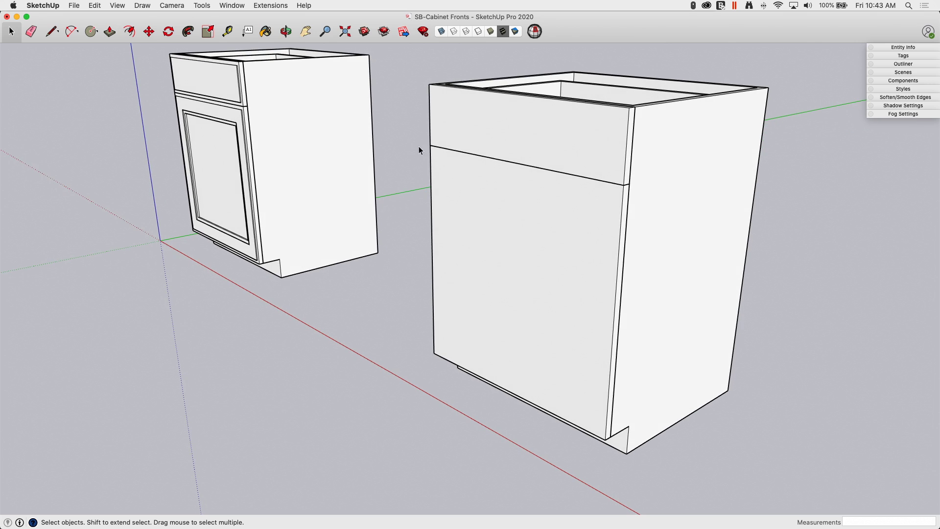
pyautogui.moveTo(419, 146); pyautogui.dragTo(440, 155, button='middle')
pyautogui.press('r')
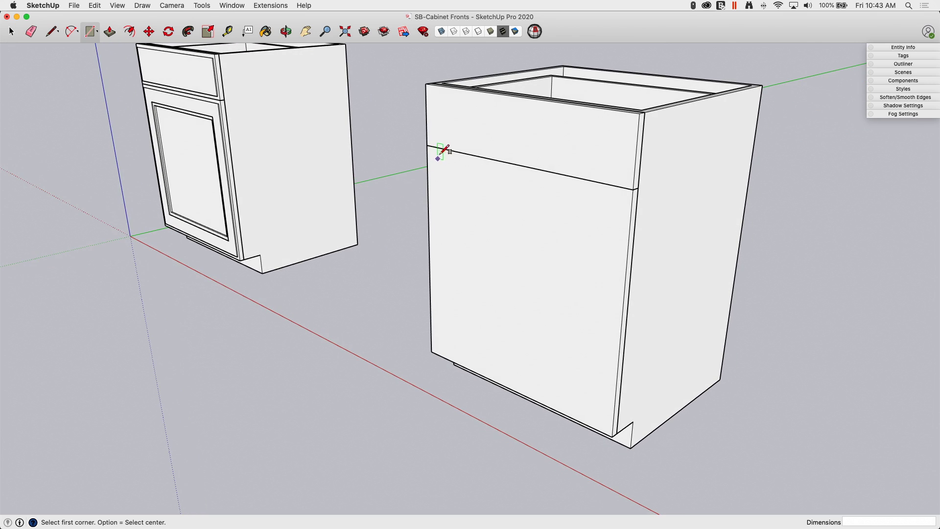
pyautogui.press('space')
pyautogui.click(446, 186)
pyautogui.press('r')
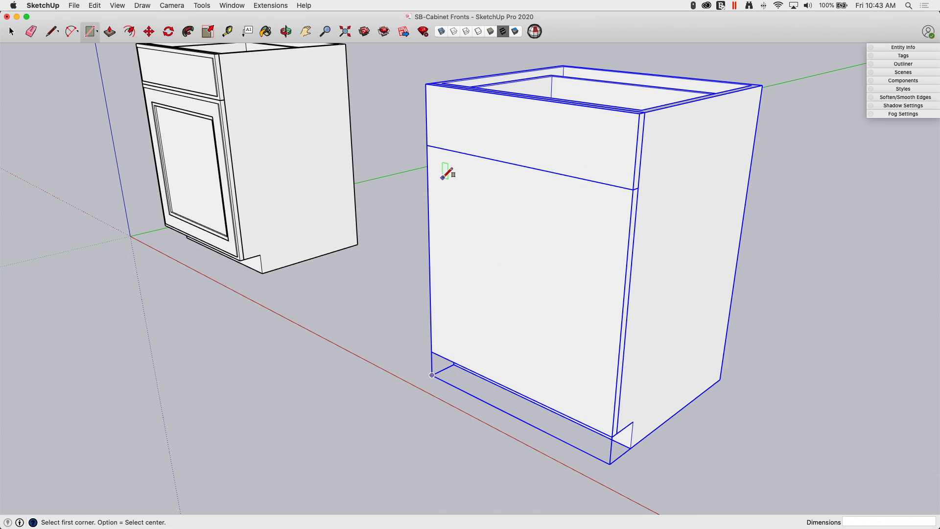
pyautogui.click(427, 145)
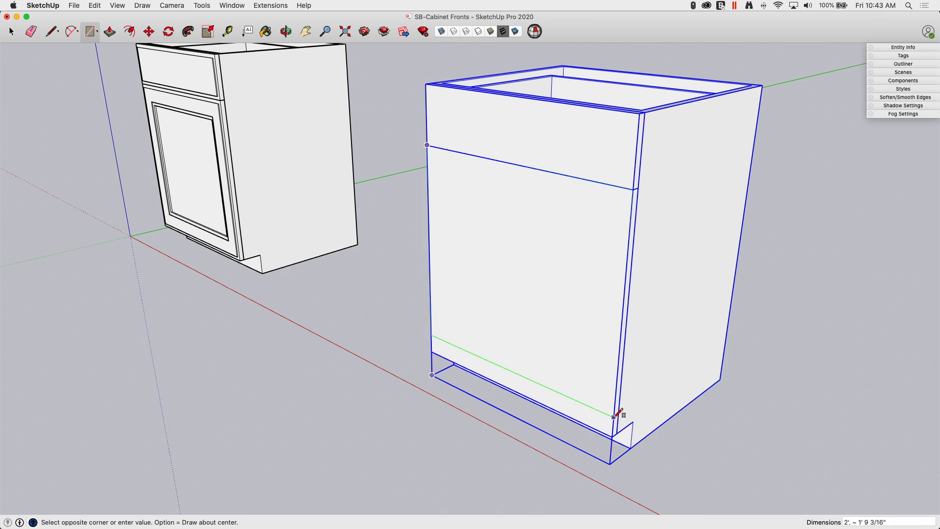
pyautogui.click(618, 428)
pyautogui.moveTo(560, 283); pyautogui.dragTo(523, 285, button='middle')
pyautogui.press('p')
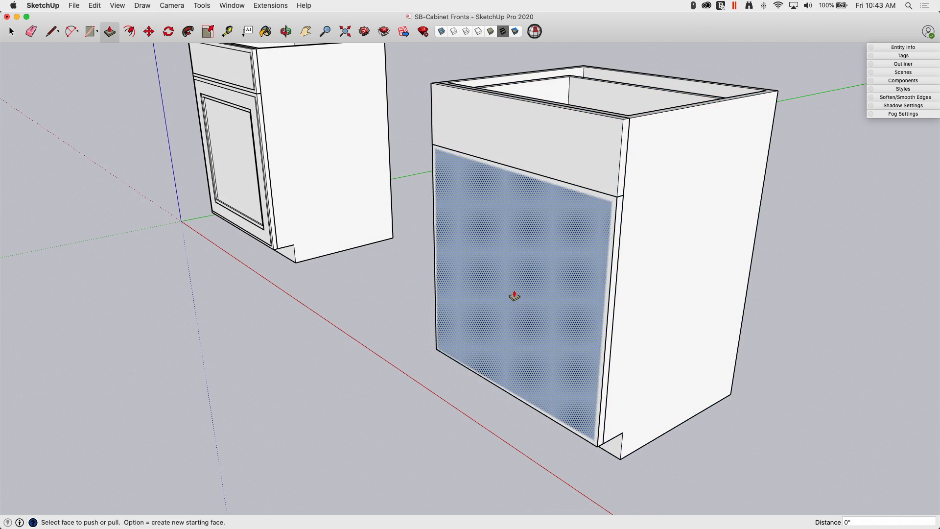
pyautogui.doubleClick(514, 294)
pyautogui.press('space')
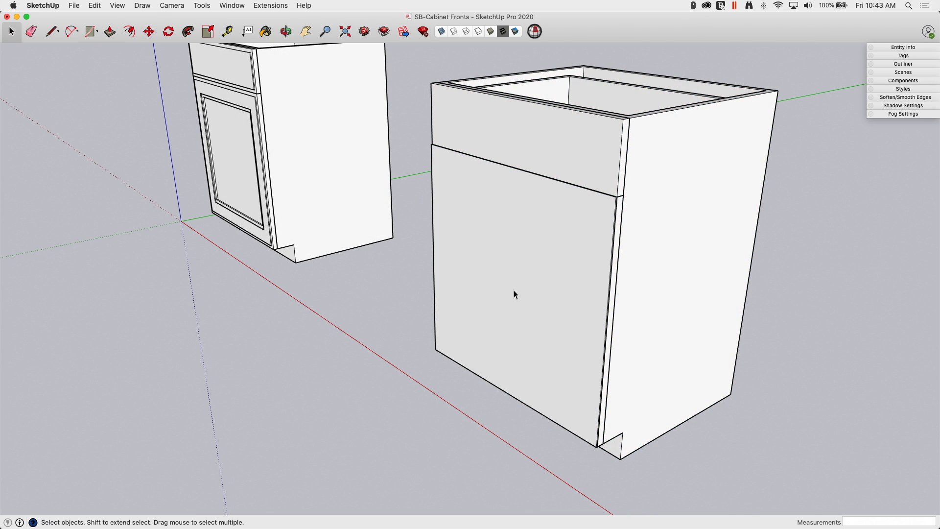
# - Move the new rectangle about 1' 5/8" straight out in front of the plain cabinet
pyautogui.tripleClick(513, 290)
pyautogui.press('m')
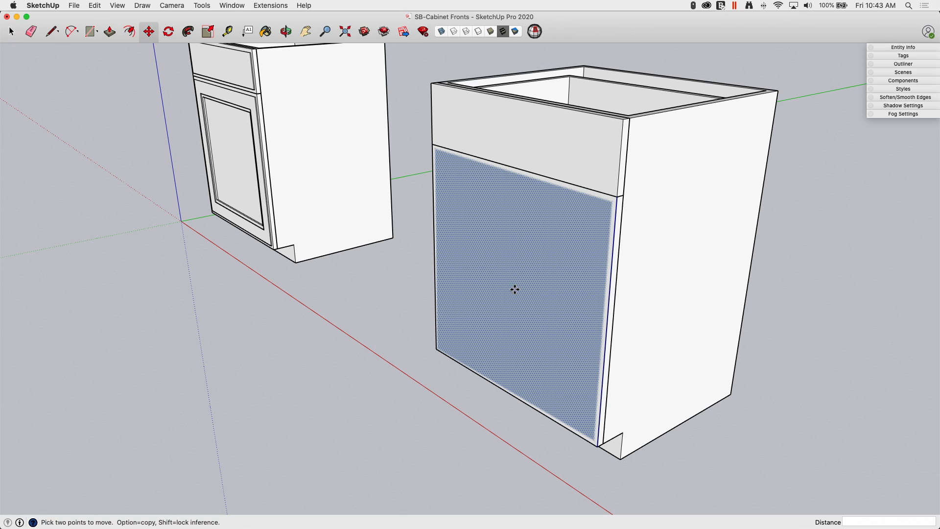
pyautogui.click(513, 289)
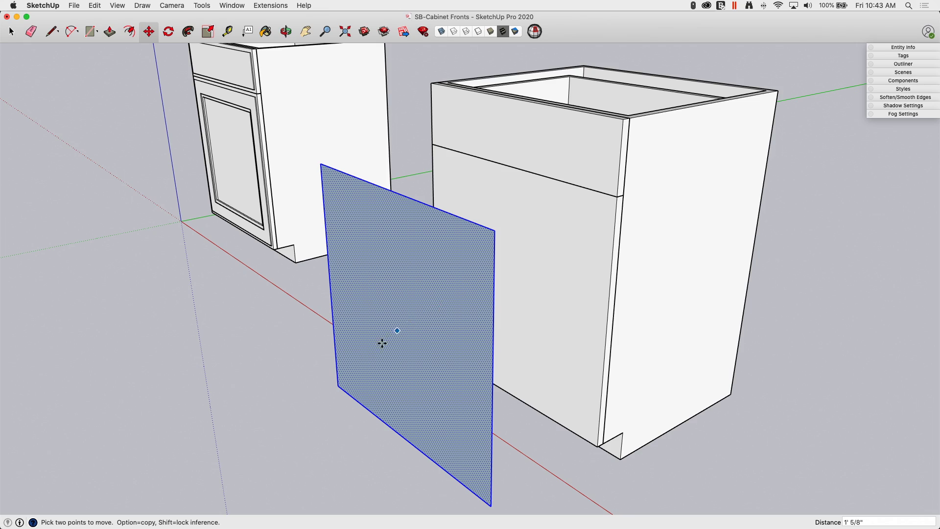
pyautogui.moveTo(470, 216); pyautogui.dragTo(607, 209, button='middle')
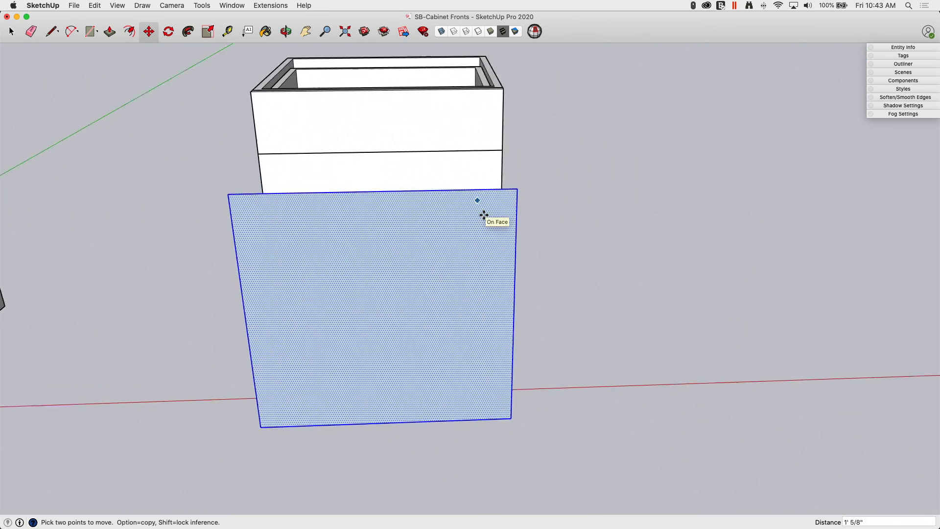
pyautogui.moveTo(362, 215); pyautogui.dragTo(398, 195, button='middle')
pyautogui.press('space')
# - Draw a horizontal 3 by 3/4 inch rectangular profile with the Line tool, starting on the loose door face's vertical edge
pyautogui.moveTo(293, 211); pyautogui.dragTo(241, 433, button='middle')
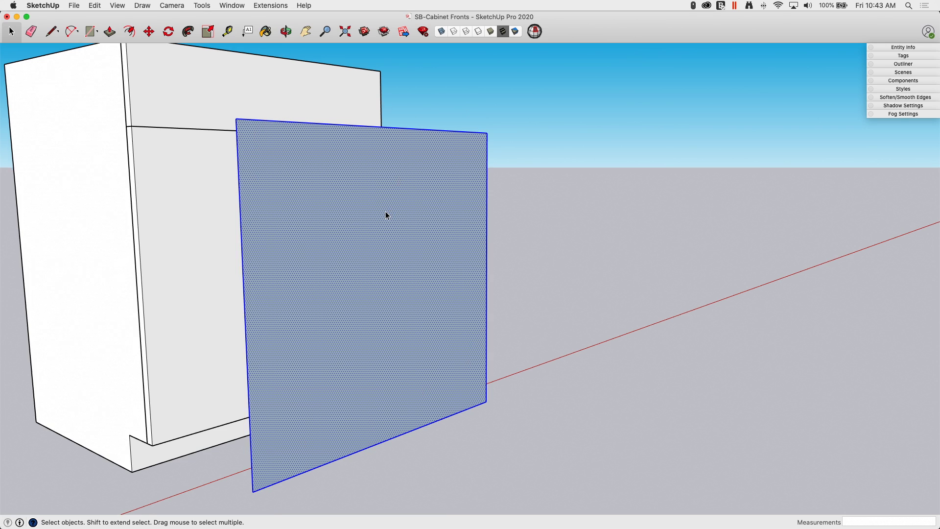
pyautogui.moveTo(386, 214)
pyautogui.mouseDown(button='middle')
pyautogui.moveTo(390, 266)
pyautogui.moveTo(449, 270)
pyautogui.mouseUp(button='middle')
pyautogui.press('l')
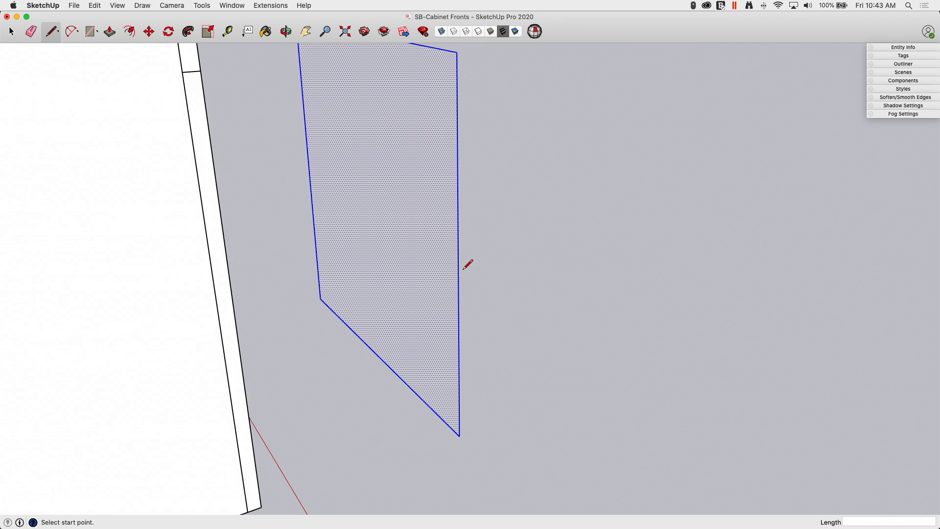
pyautogui.click(458, 264)
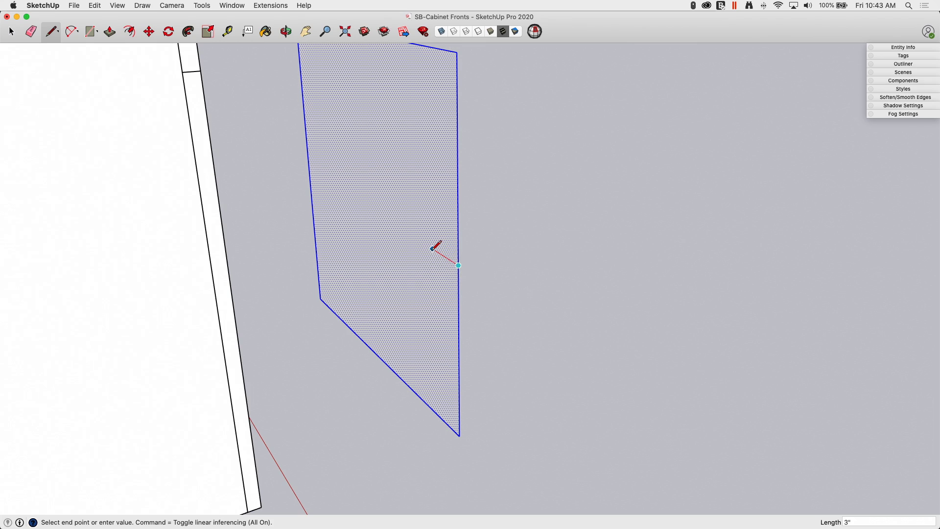
pyautogui.click(432, 248)
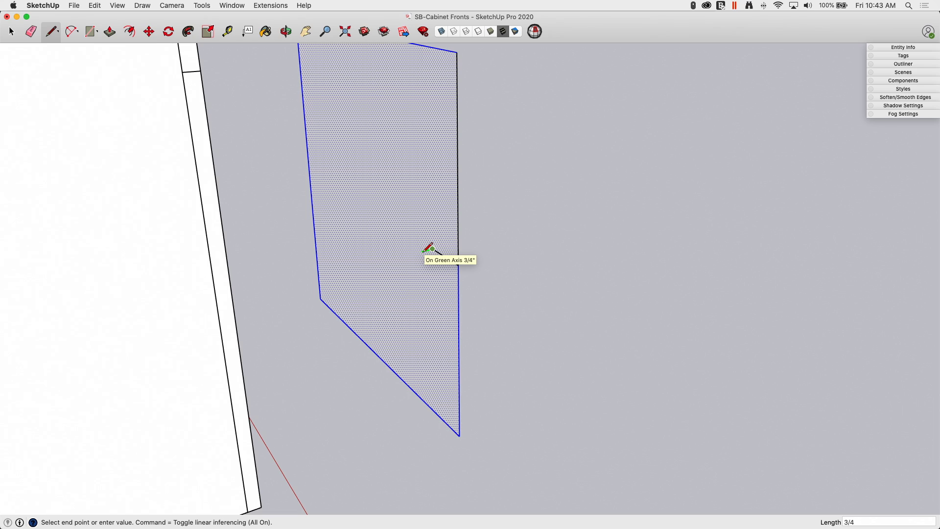
pyautogui.click(422, 251)
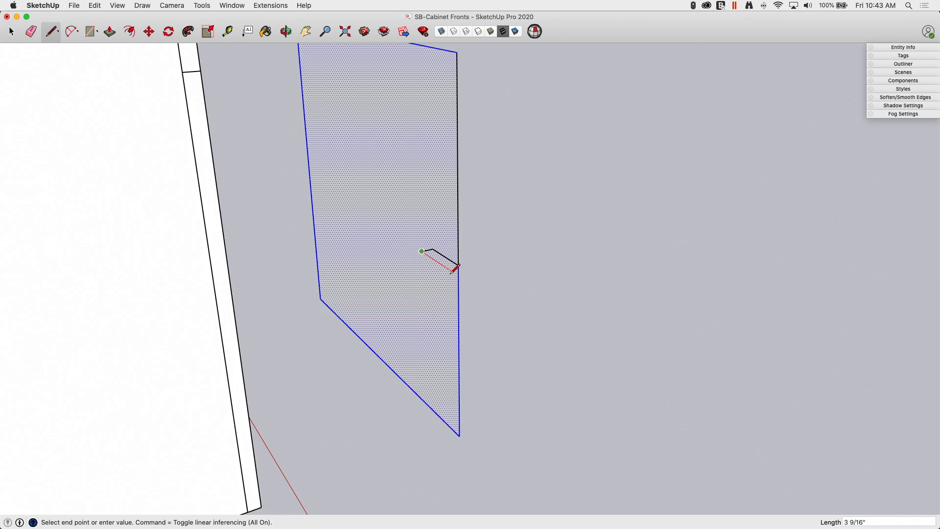
pyautogui.click(457, 266)
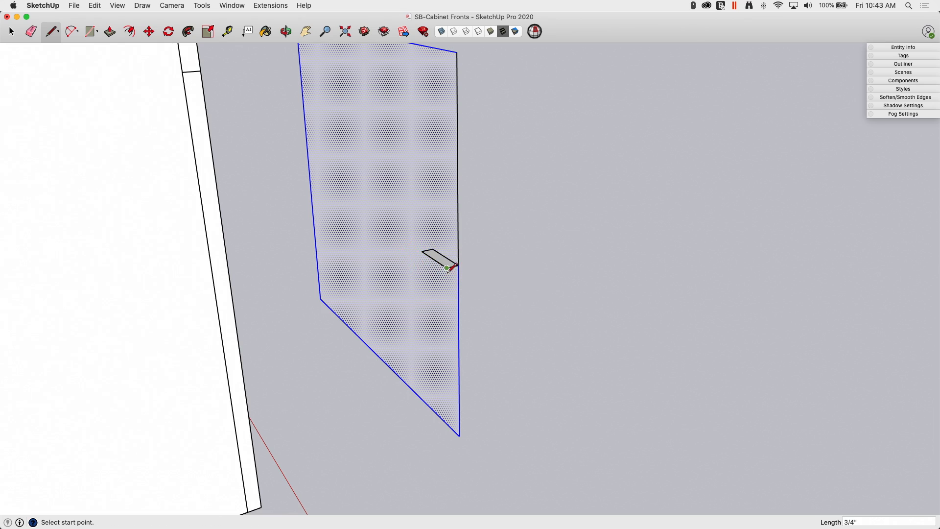
pyautogui.press('space')
pyautogui.scroll(10, 438, 265)
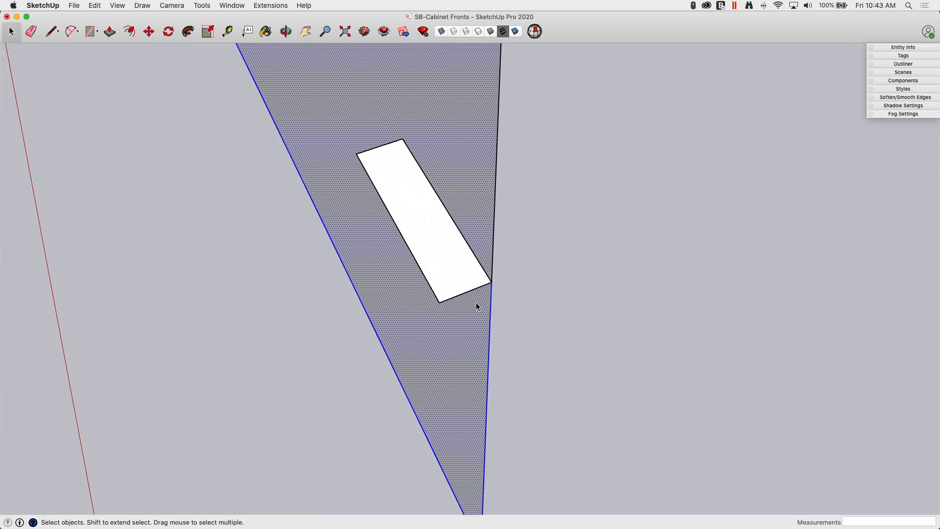
pyautogui.scroll(3, 477, 288)
pyautogui.moveTo(479, 292)
pyautogui.mouseDown(button='middle')
pyautogui.moveTo(445, 235)
pyautogui.moveTo(457, 311)
pyautogui.moveTo(270, 190)
pyautogui.moveTo(390, 280)
pyautogui.moveTo(319, 213)
pyautogui.mouseUp(button='middle')
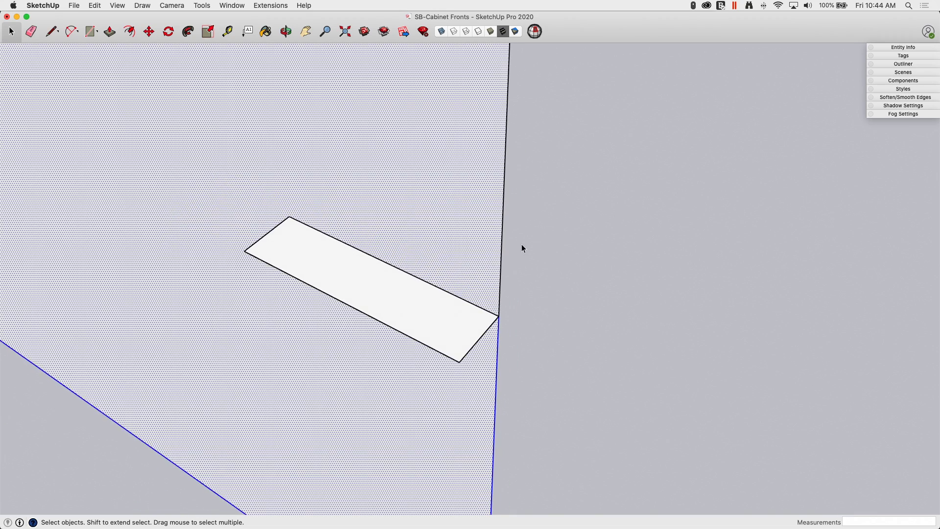
# - Draw a 3/16 by 3/16 inch square inside the profile's corner that touches the door face's vertical edge
pyautogui.moveTo(521, 244); pyautogui.dragTo(271, 95, button='middle')
pyautogui.scroll(5, 472, 337)
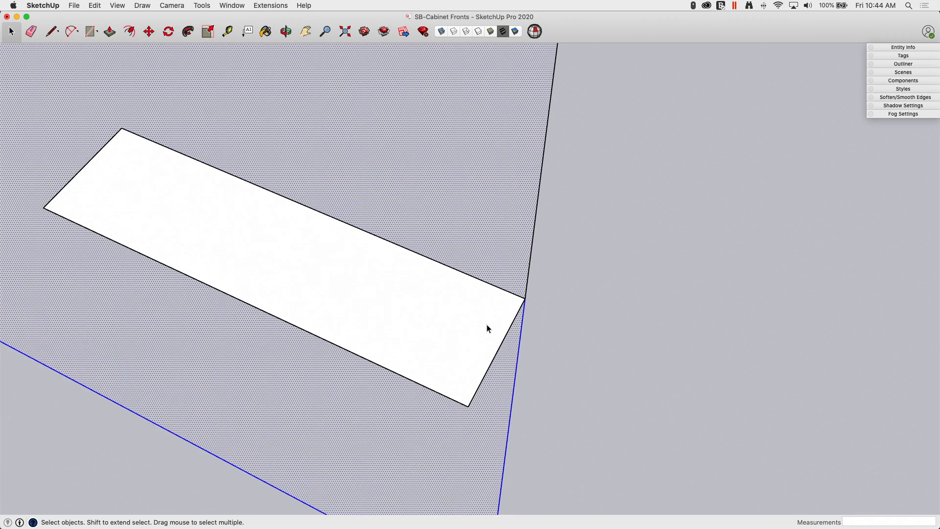
pyautogui.press('r')
pyautogui.click(524, 298)
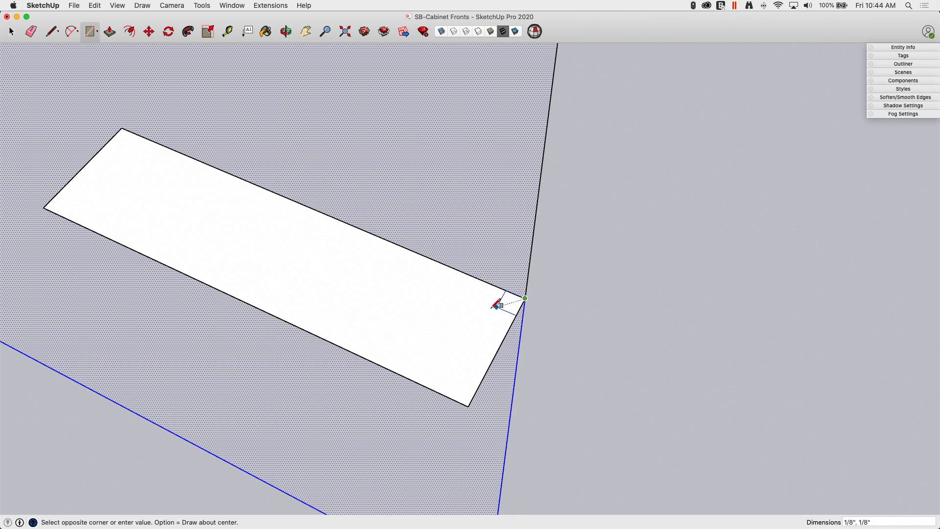
pyautogui.click(488, 309)
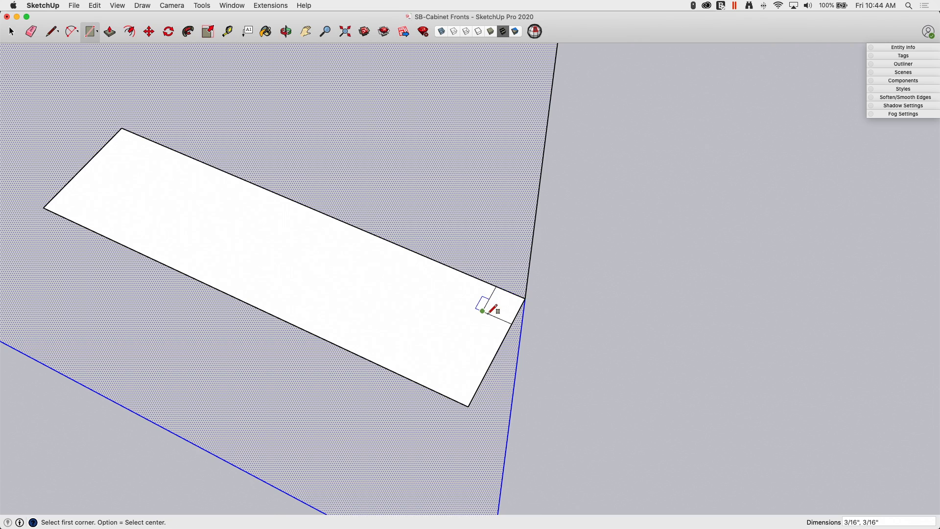
# - Draw a circle of about 1/8 inch radius centred on the small square's inner corner
pyautogui.scroll(2, 488, 309)
pyautogui.press('c')
pyautogui.click(482, 312)
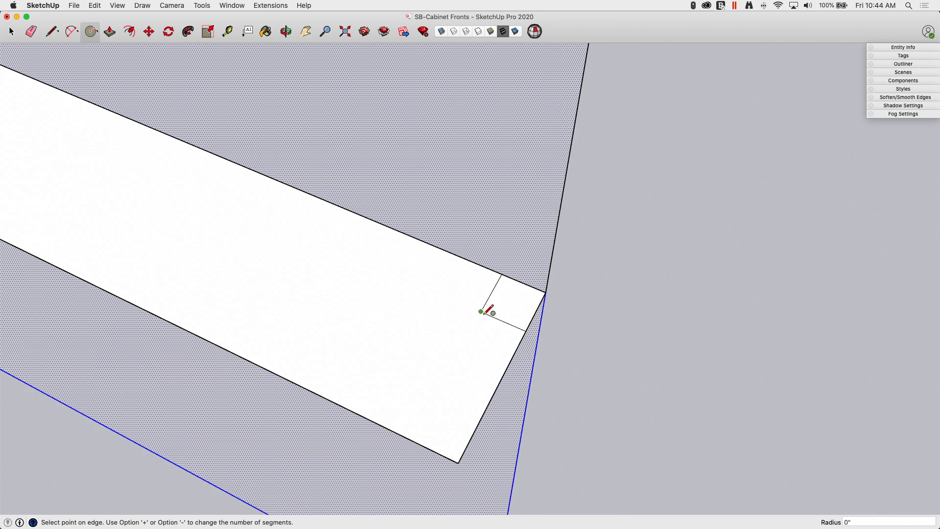
pyautogui.click(504, 282)
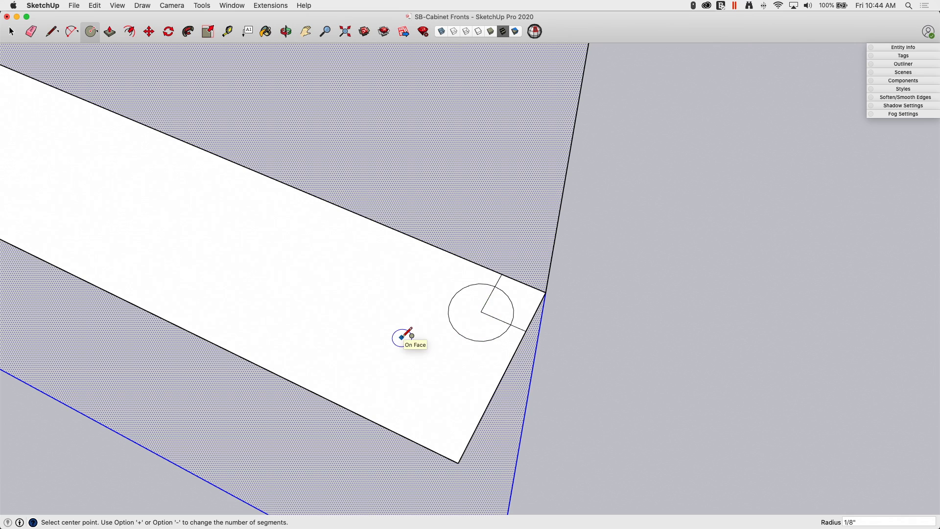
pyautogui.press('space')
# - Erase the surplus circle arc and the square's inner line ends, leaving a stepped cove shape in the profile corner
pyautogui.moveTo(401, 337); pyautogui.dragTo(485, 321, button='middle')
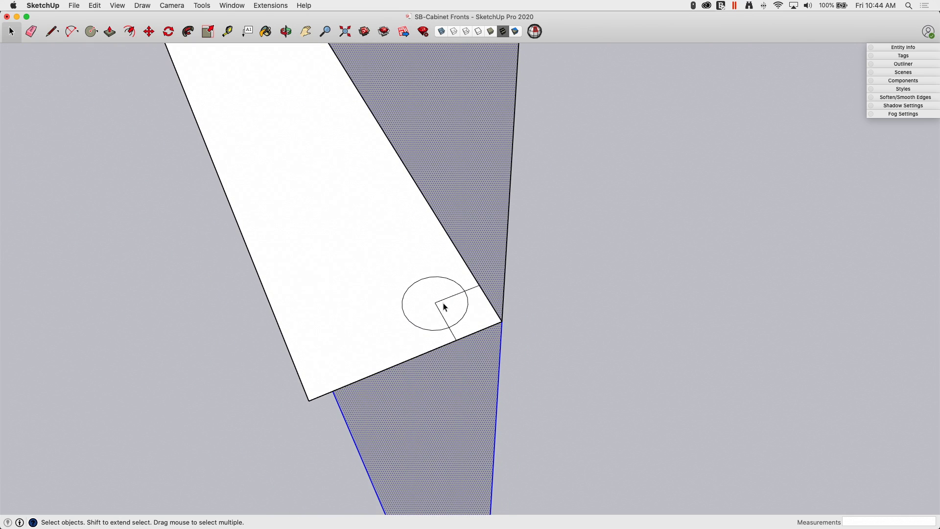
pyautogui.press('e')
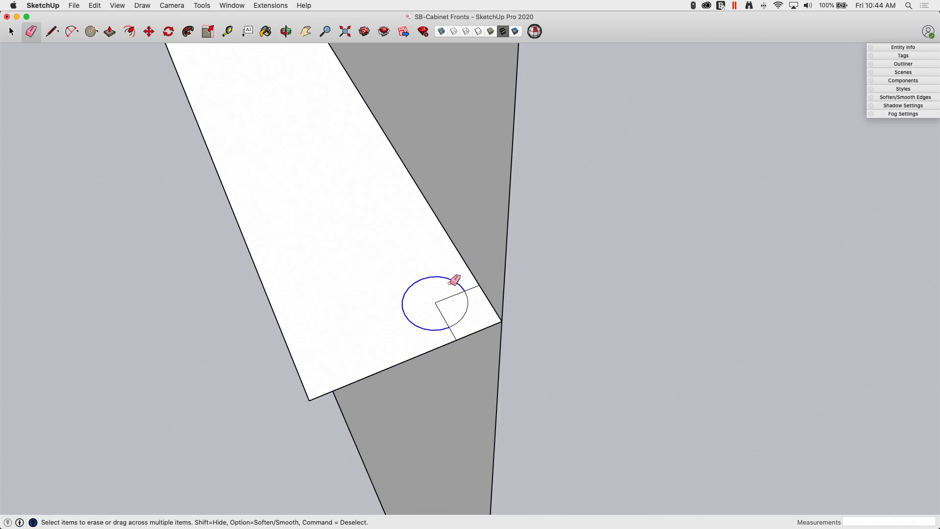
pyautogui.moveTo(442, 317); pyautogui.dragTo(421, 300)
pyautogui.press('space')
# - Copy the stepped cove corner shape about 9/16 inch inward onto the middle of the profile face
pyautogui.moveTo(421, 300)
pyautogui.mouseDown(button='middle')
pyautogui.moveTo(480, 332)
pyautogui.moveTo(477, 288)
pyautogui.mouseUp(button='middle')
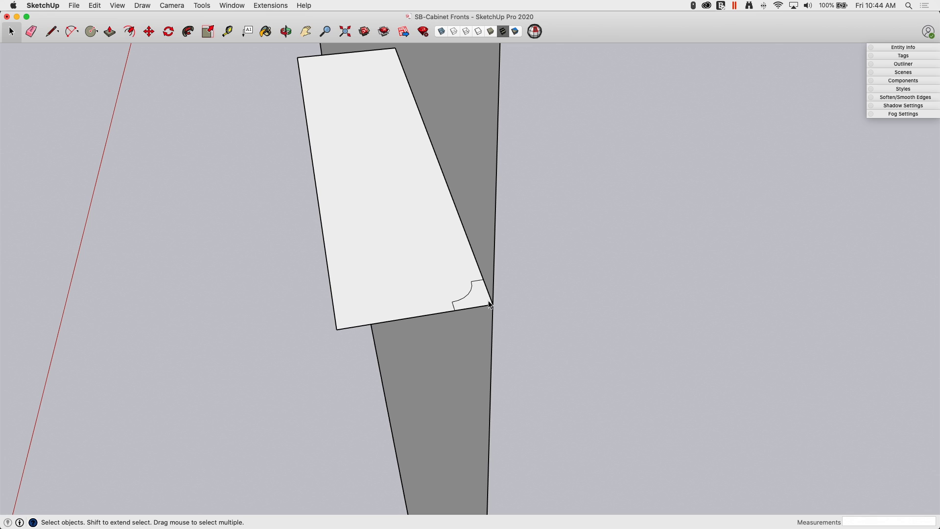
pyautogui.press('m')
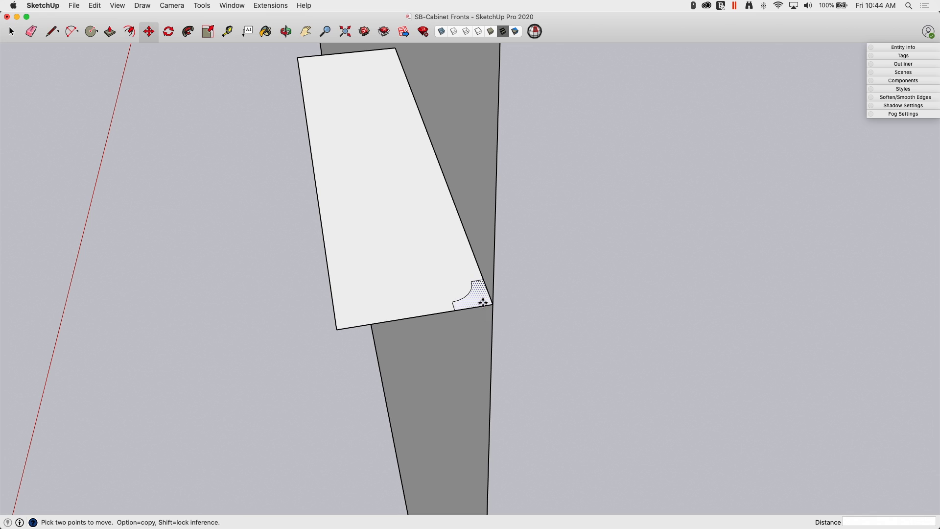
pyautogui.click(483, 302)
pyautogui.click(411, 248)
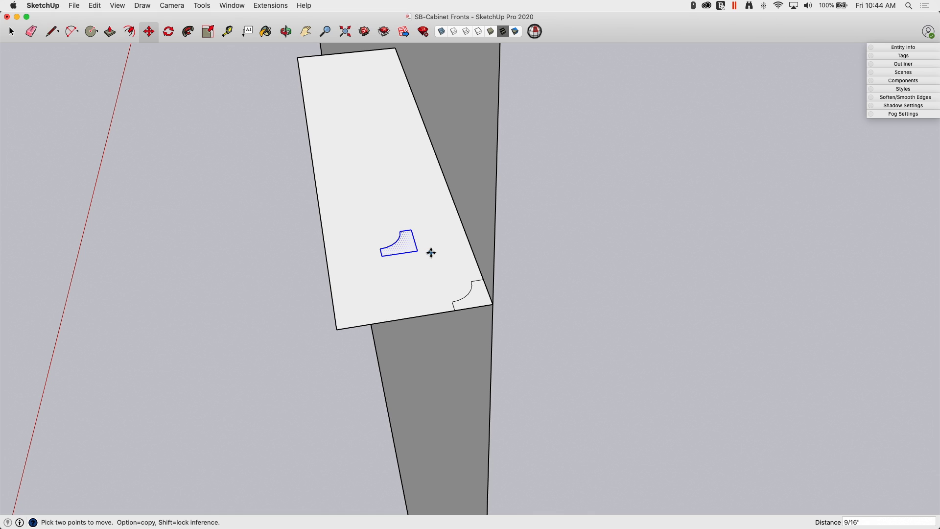
# - Rotate the loose cove shape a quarter turn and copy it to the profile's outer corner away from the door face
pyautogui.press('q')
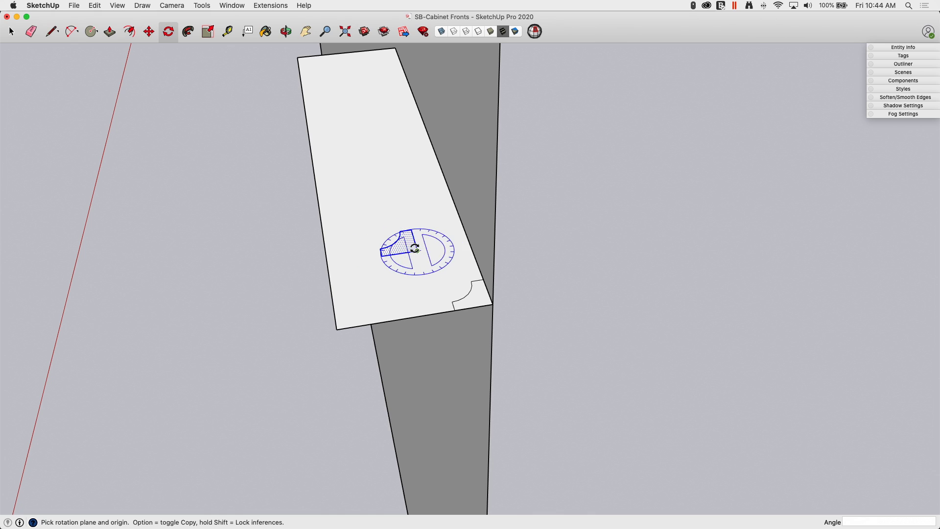
pyautogui.moveTo(393, 254); pyautogui.dragTo(394, 254)
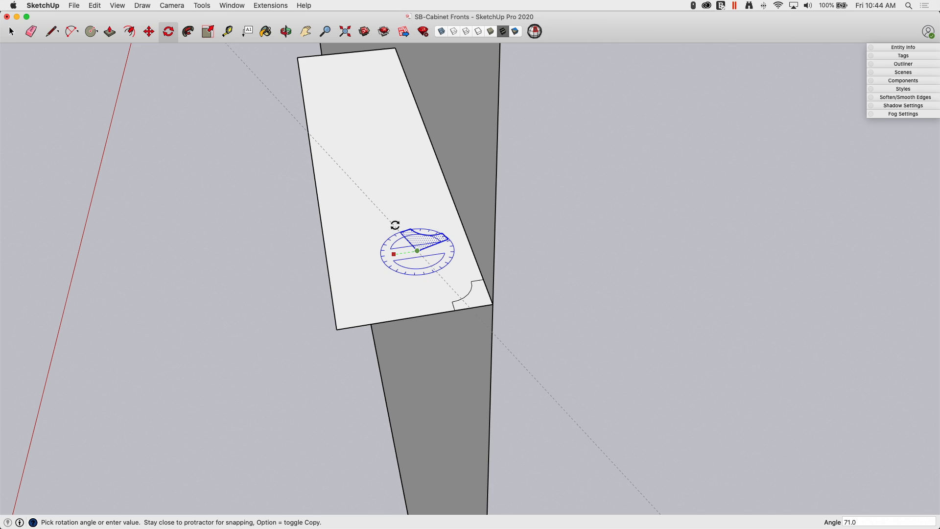
pyautogui.click(405, 219)
pyautogui.press('m')
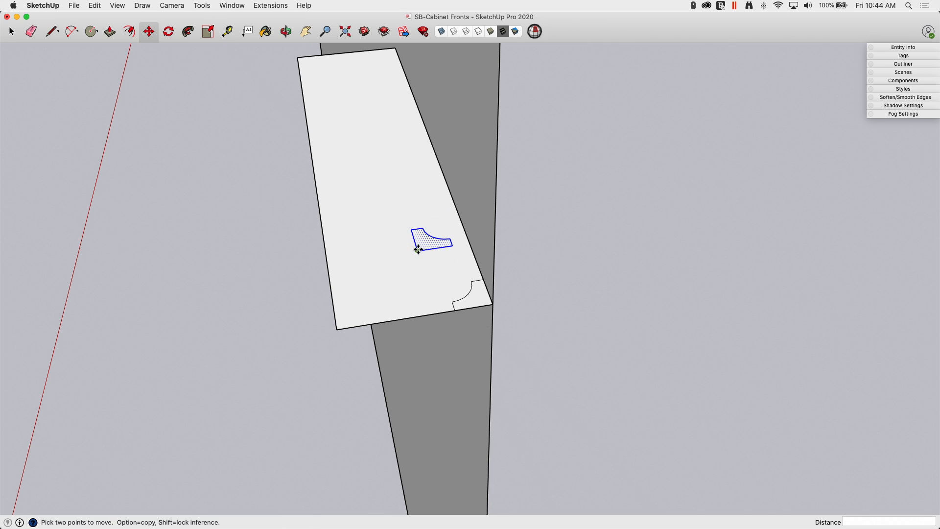
pyautogui.click(416, 251)
pyautogui.press('alt')
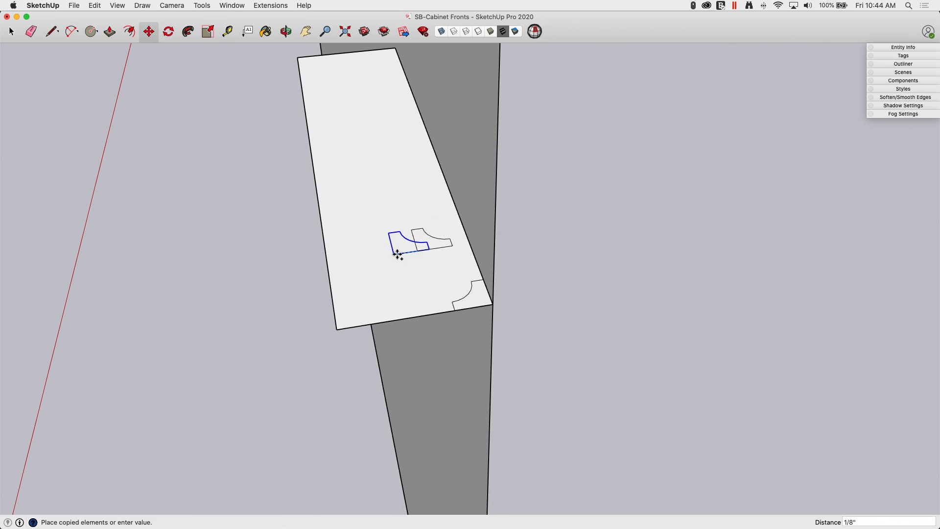
pyautogui.click(337, 329)
pyautogui.press('space')
# - Rotate the loose cove shape another quarter turn and copy it to the profile's inner corner away from the door face
pyautogui.moveTo(396, 275); pyautogui.dragTo(530, 397, button='middle')
pyautogui.click(474, 340)
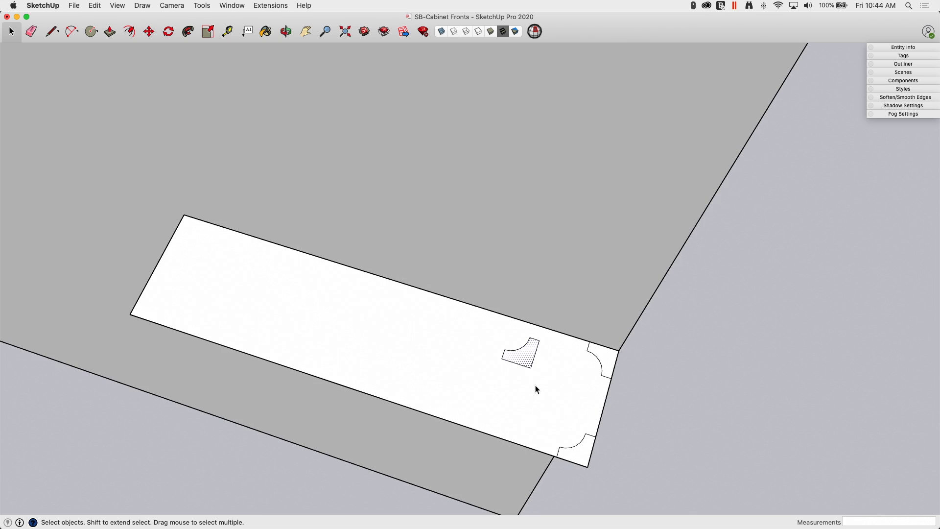
pyautogui.press('q')
pyautogui.click(506, 360)
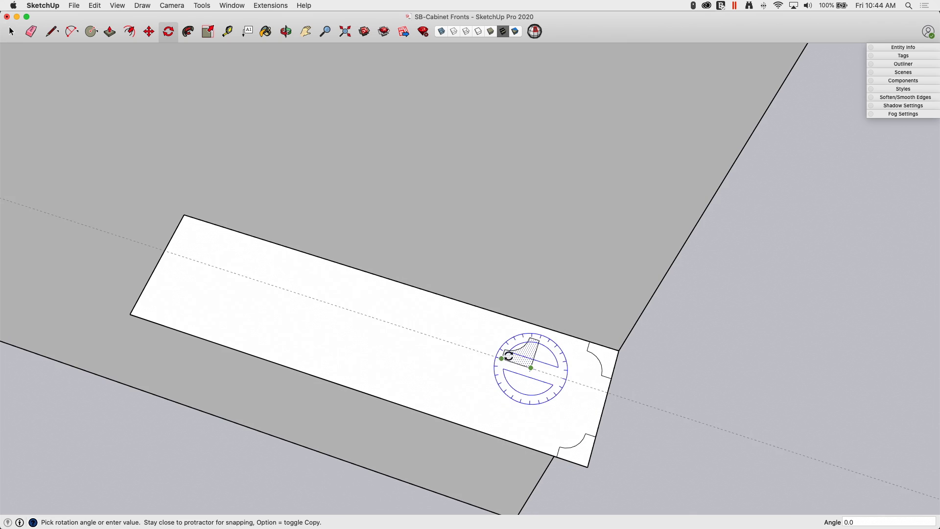
pyautogui.click(539, 334)
pyautogui.press('m')
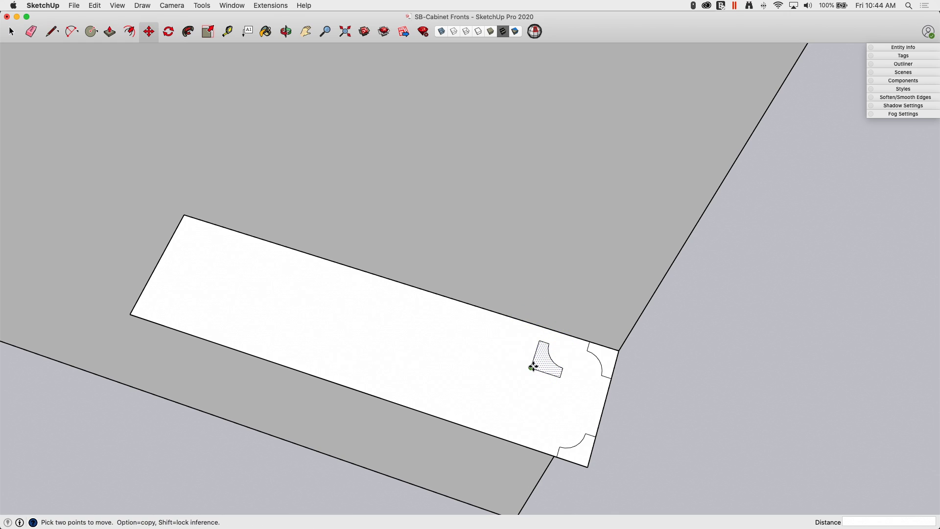
pyautogui.click(533, 367)
pyautogui.press('alt')
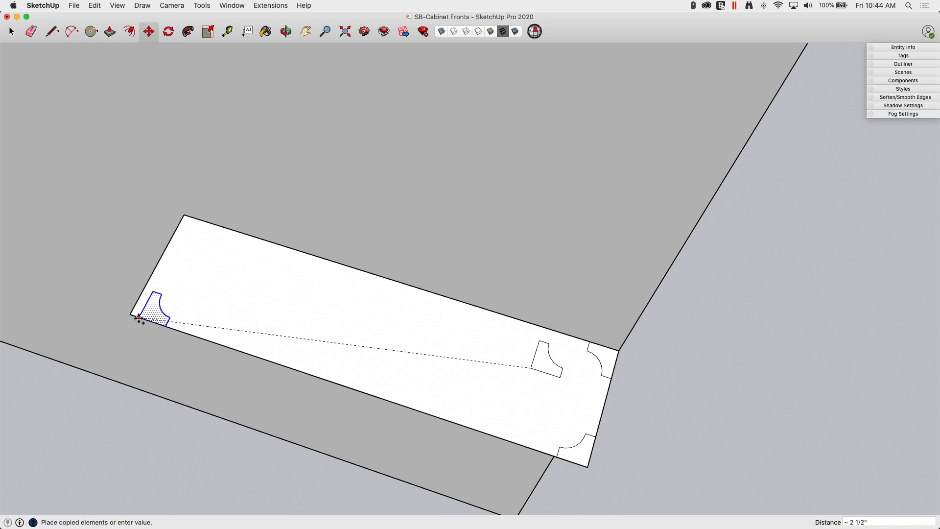
pyautogui.click(130, 315)
pyautogui.press('space')
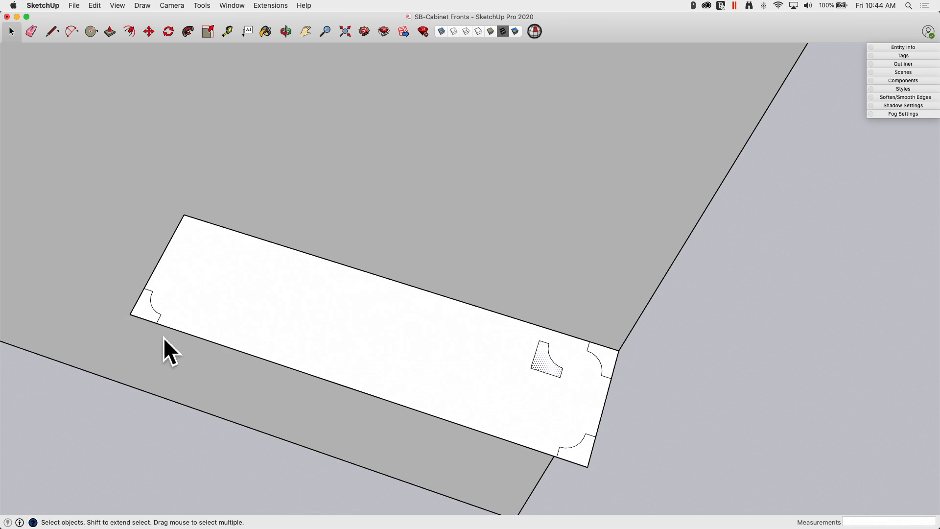
# - Rotate the loose cove shape 90 degrees and copy it to the profile's inner corner touching the door face
pyautogui.press('q')
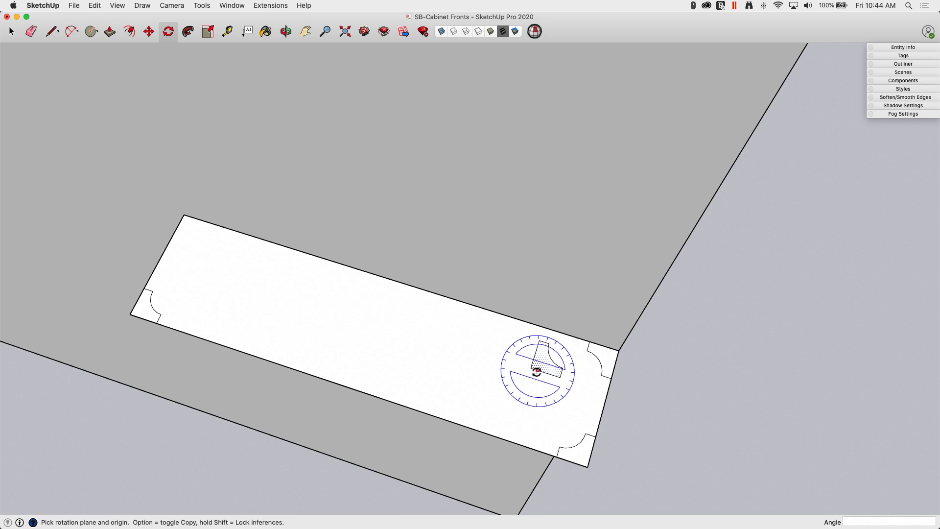
pyautogui.click(531, 367)
pyautogui.click(546, 372)
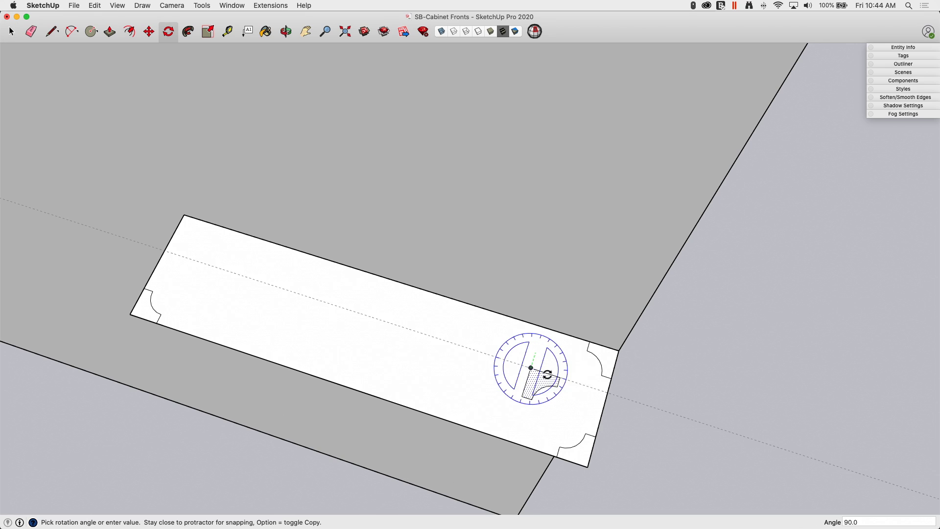
pyautogui.click(547, 374)
pyautogui.press('m')
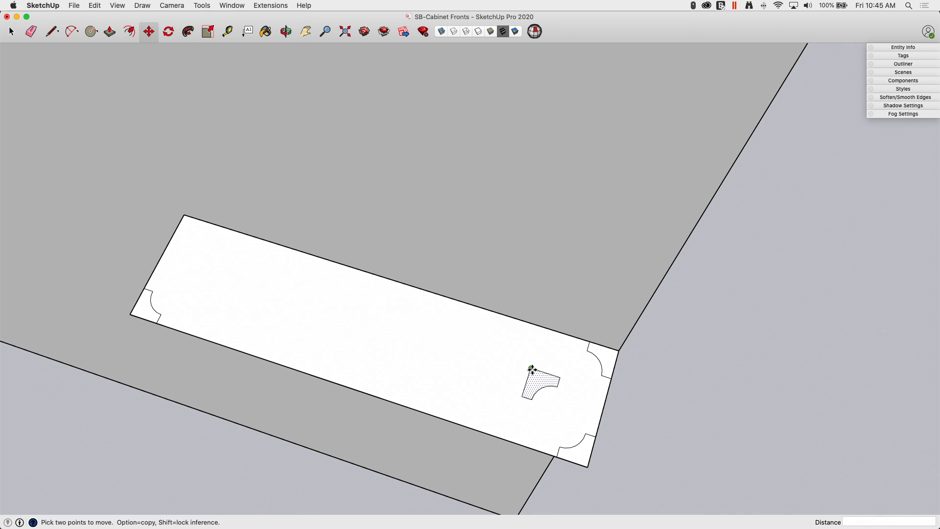
pyautogui.click(532, 371)
pyautogui.click(184, 215)
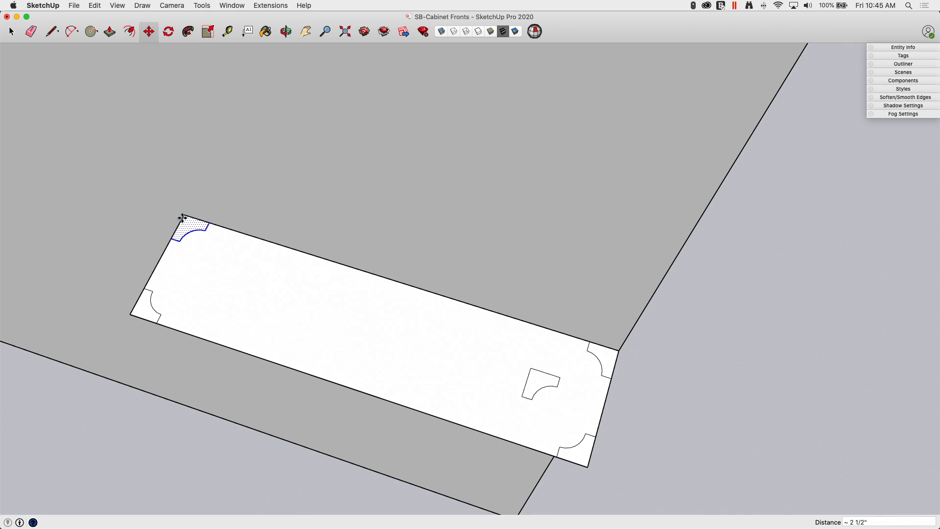
# - Erase the spare cove shape and the outer edges at all four profile corners, leaving the stepped cove outline
pyautogui.press('e')
pyautogui.moveTo(558, 374)
pyautogui.mouseDown()
pyautogui.moveTo(519, 385)
pyautogui.moveTo(533, 399)
pyautogui.mouseUp()
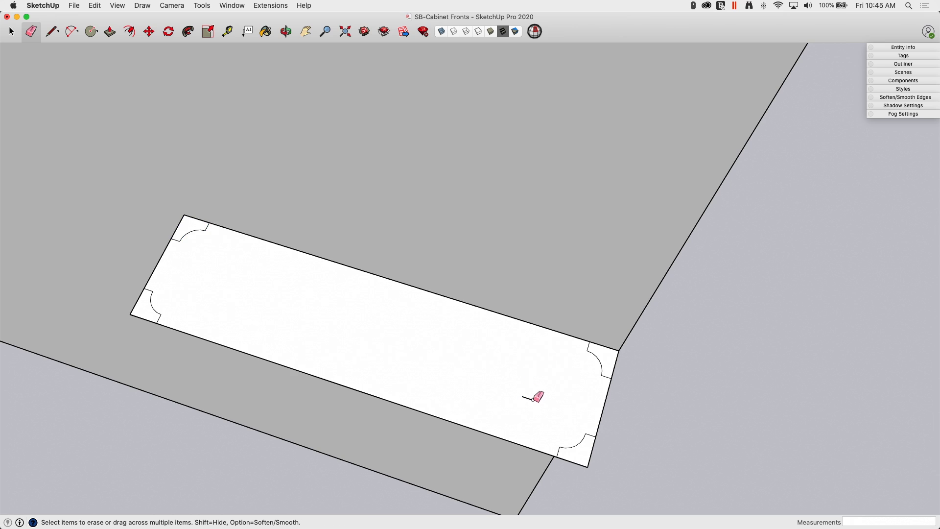
pyautogui.click(185, 215)
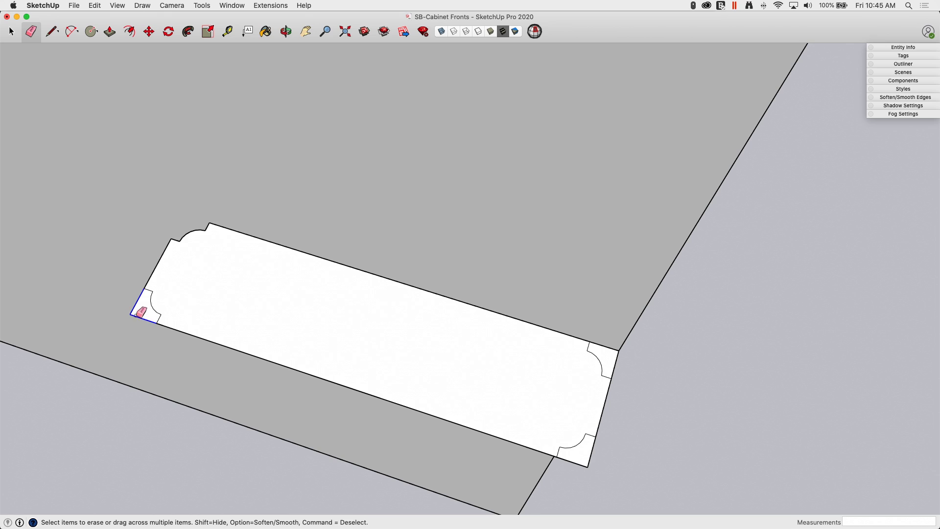
pyautogui.moveTo(141, 312); pyautogui.dragTo(378, 375)
pyautogui.moveTo(608, 348); pyautogui.dragTo(619, 366)
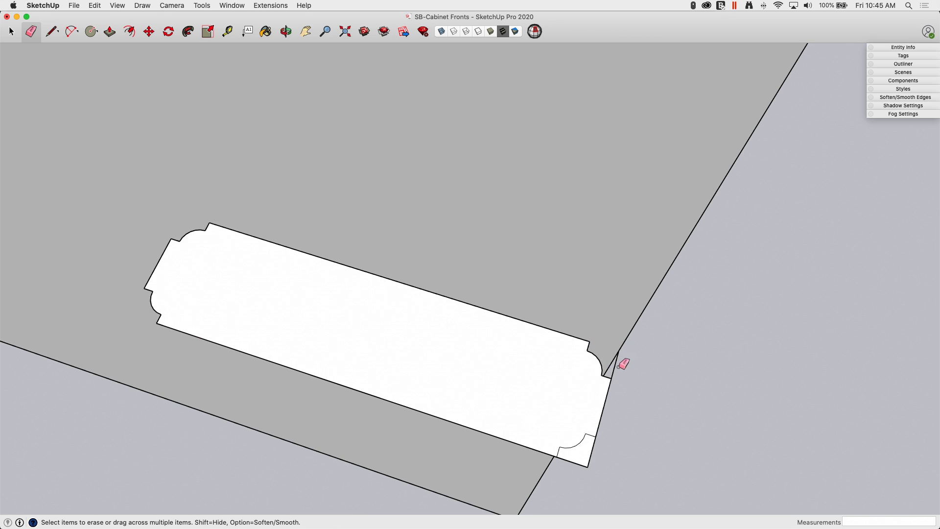
pyautogui.moveTo(597, 455); pyautogui.dragTo(594, 447)
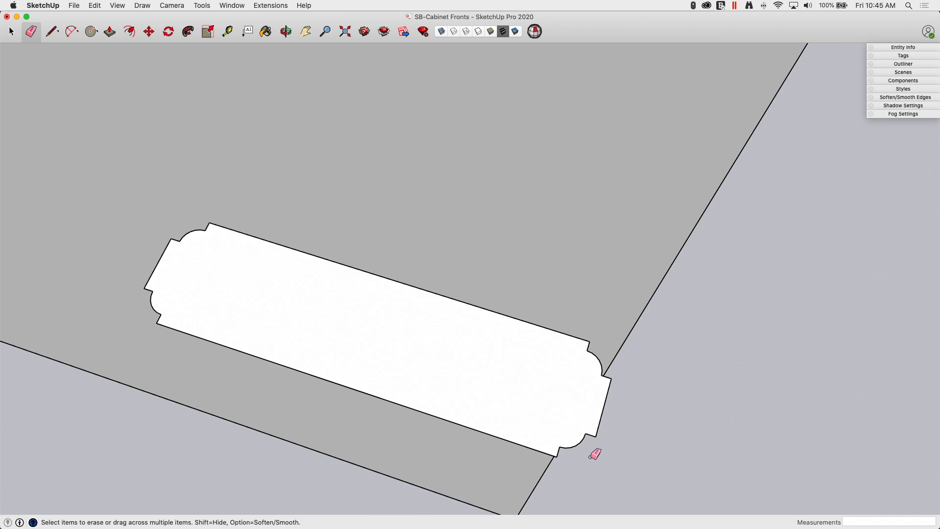
# - Delete the large loose door face, keeping only its outline edges
pyautogui.press('space')
pyautogui.moveTo(257, 324)
pyautogui.mouseDown(button='middle')
pyautogui.moveTo(425, 175)
pyautogui.moveTo(383, 218)
pyautogui.moveTo(353, 125)
pyautogui.moveTo(382, 200)
pyautogui.moveTo(416, 232)
pyautogui.mouseUp(button='middle')
pyautogui.click(383, 218)
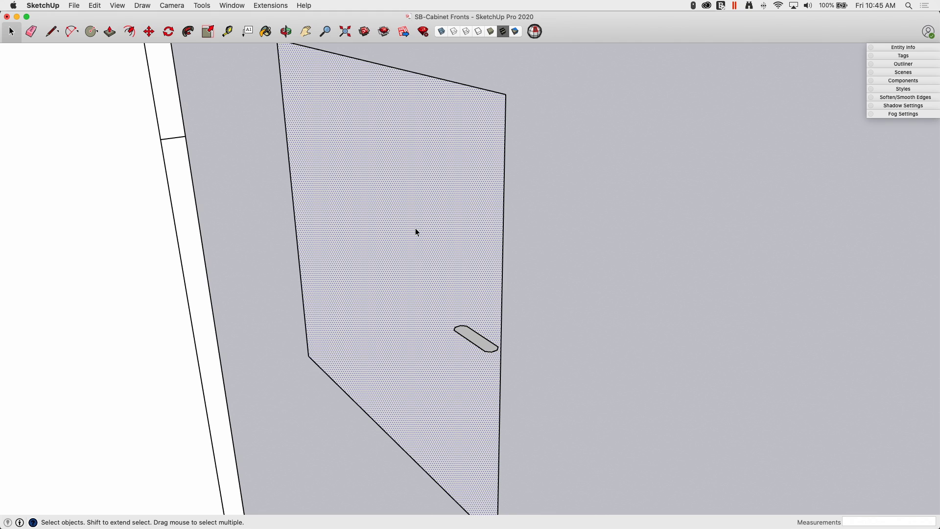
pyautogui.press('Escape')
# - Add a tongue about 1/4 inch wide to the profile's inner end using a rectangle centred on the end edge, erasing the overlapping lines
pyautogui.scroll(5, 472, 362)
pyautogui.scroll(2, 429, 188)
pyautogui.moveTo(429, 187); pyautogui.dragTo(468, 370, button='middle')
pyautogui.scroll(4, 468, 370)
pyautogui.scroll(5, 468, 370)
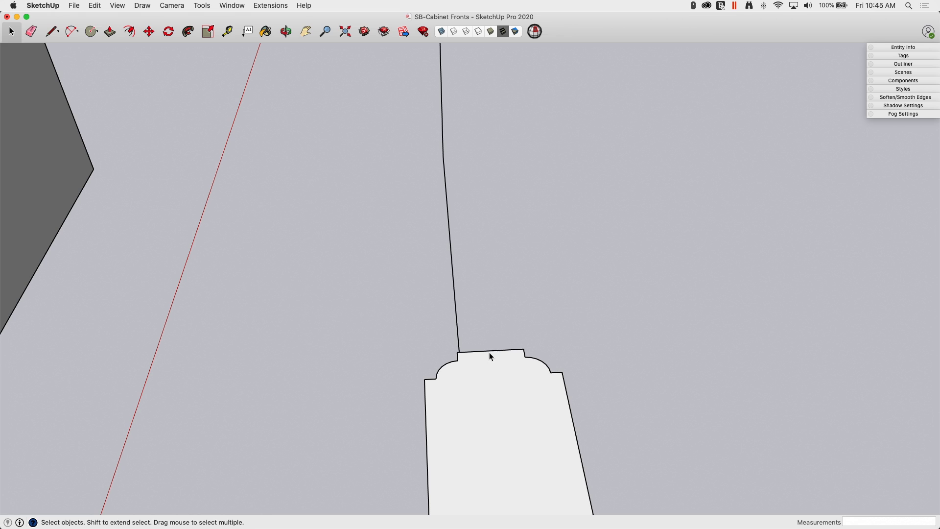
pyautogui.press('r')
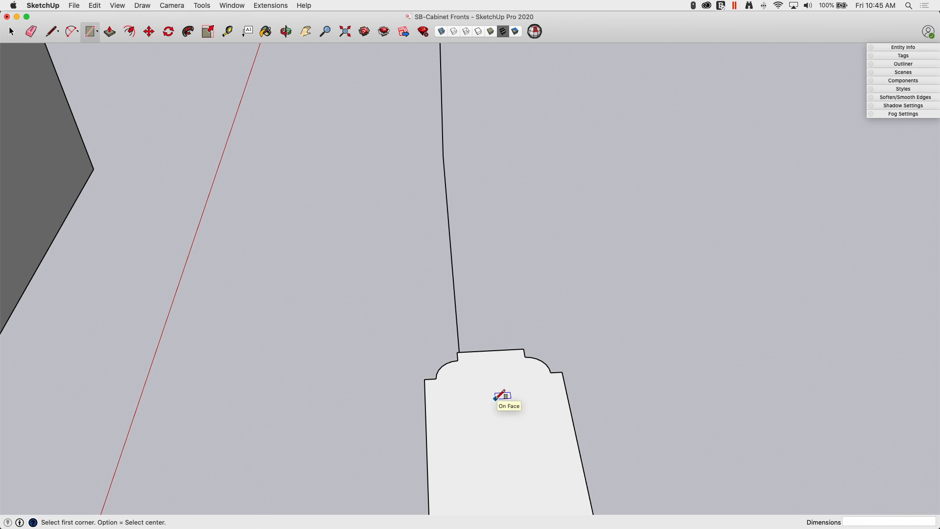
pyautogui.press('alt')
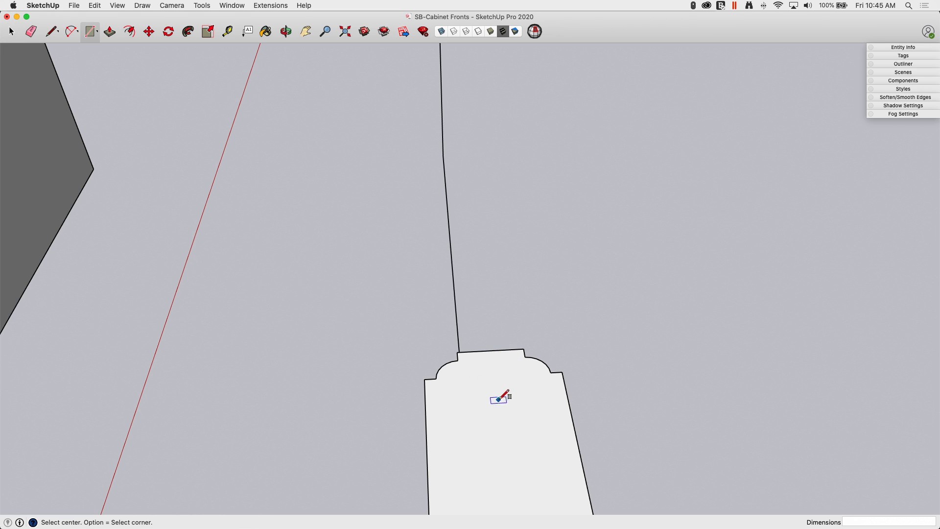
pyautogui.click(490, 350)
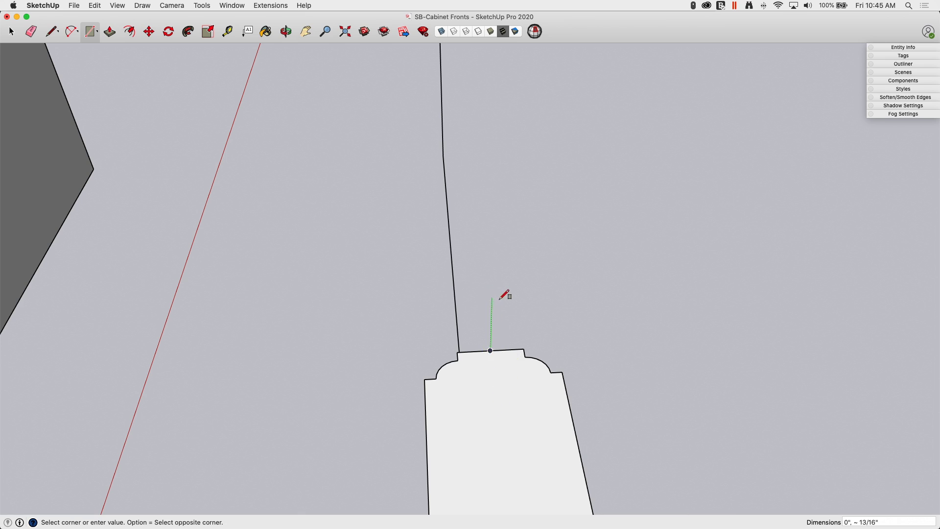
pyautogui.moveTo(498, 297); pyautogui.dragTo(521, 229, button='middle')
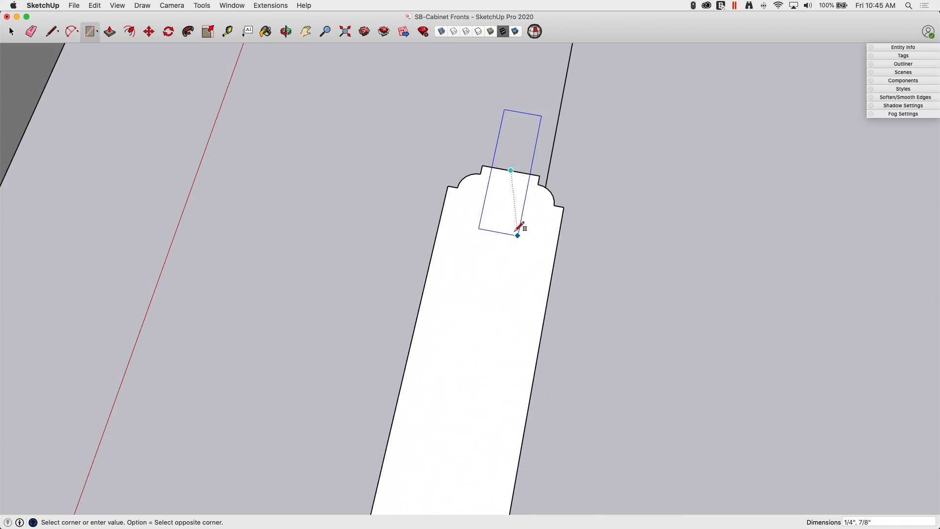
pyautogui.click(518, 227)
pyautogui.press('e')
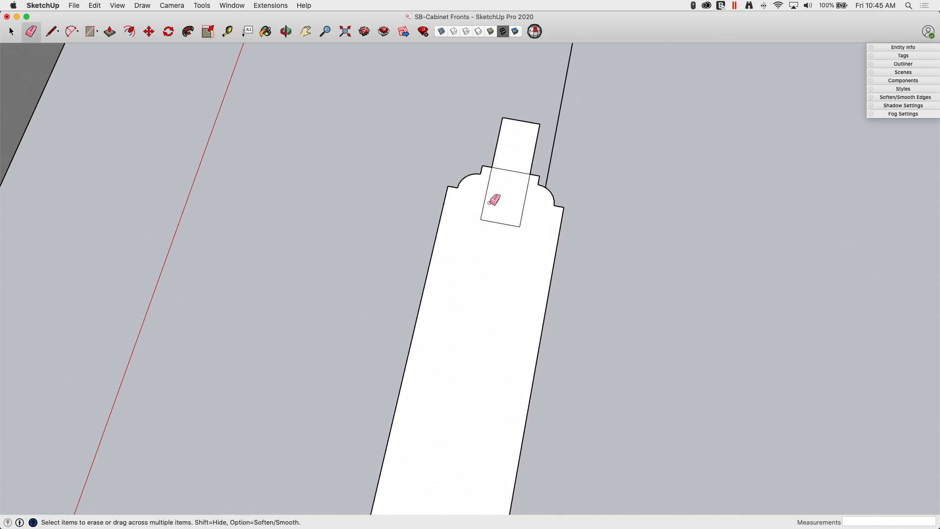
pyautogui.moveTo(520, 221); pyautogui.dragTo(509, 161)
# - Place a spare copy of the coved frame profile about 8 5/8 inches away, outside the door outline
pyautogui.moveTo(510, 162)
pyautogui.mouseDown(button='middle')
pyautogui.moveTo(507, 260)
pyautogui.moveTo(373, 266)
pyautogui.moveTo(442, 275)
pyautogui.moveTo(453, 262)
pyautogui.mouseUp(button='middle')
pyautogui.press('space')
pyautogui.tripleClick(452, 258)
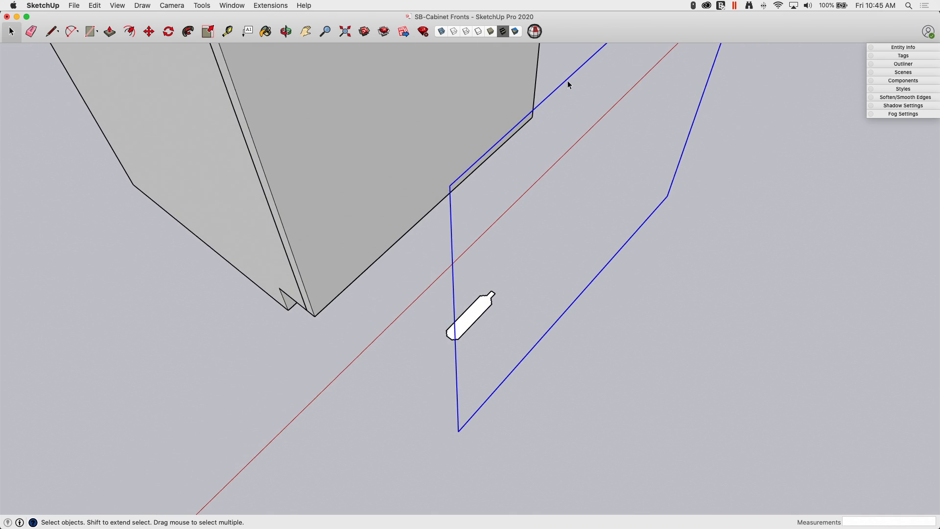
pyautogui.moveTo(566, 82); pyautogui.dragTo(454, 363, button='middle')
pyautogui.scroll(6, 498, 293)
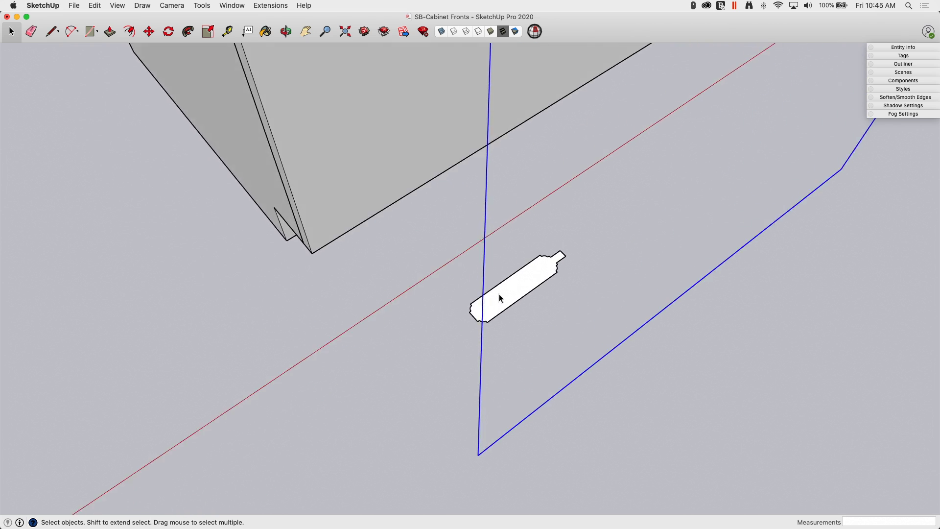
pyautogui.click(490, 289)
pyautogui.moveTo(490, 288); pyautogui.dragTo(508, 310, button='middle')
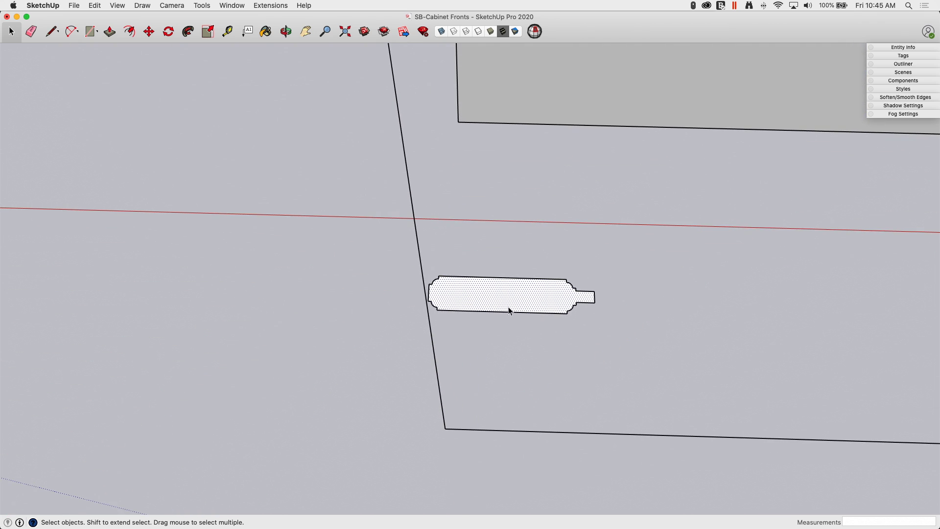
pyautogui.press('m')
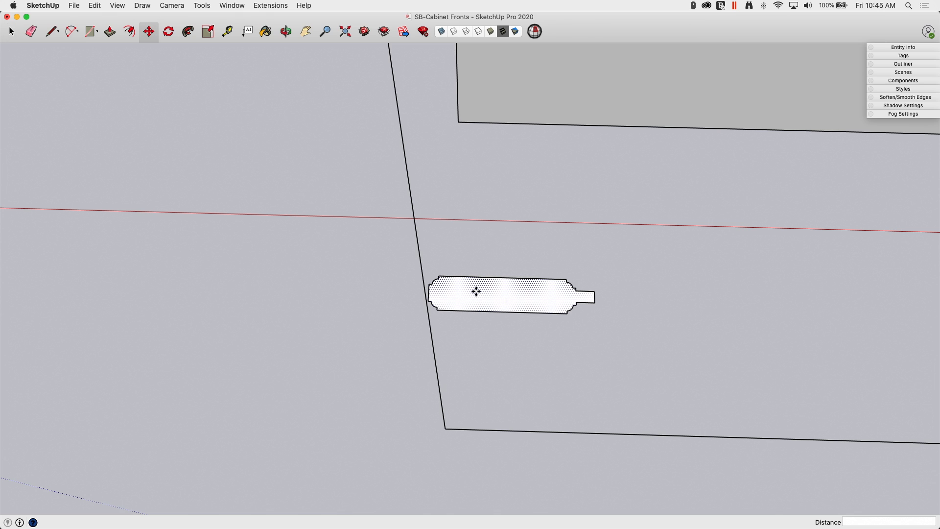
pyautogui.press('alt')
pyautogui.click(473, 286)
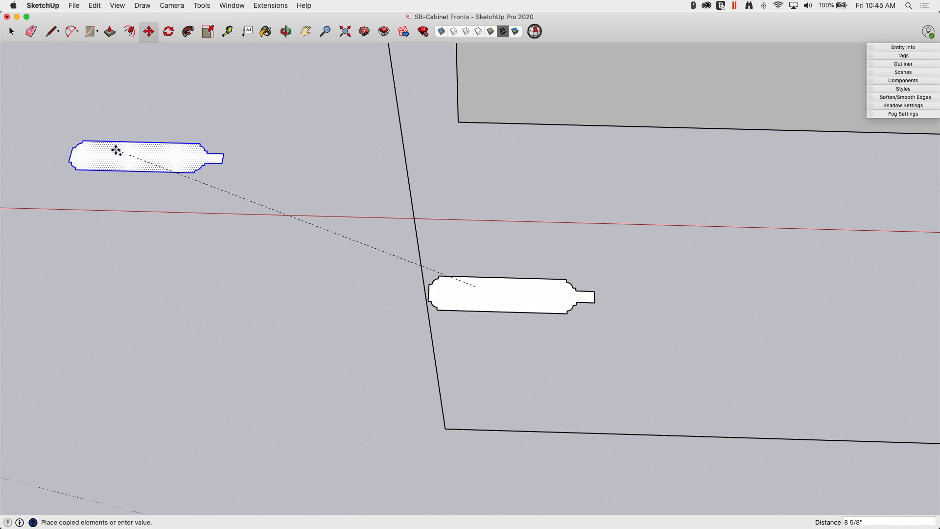
pyautogui.click(118, 155)
pyautogui.press('space')
# - Sweep the original profile around the rectangular door outline with Follow Me to form the door frame
pyautogui.moveTo(118, 155); pyautogui.dragTo(176, 88, button='middle')
pyautogui.click(360, 314)
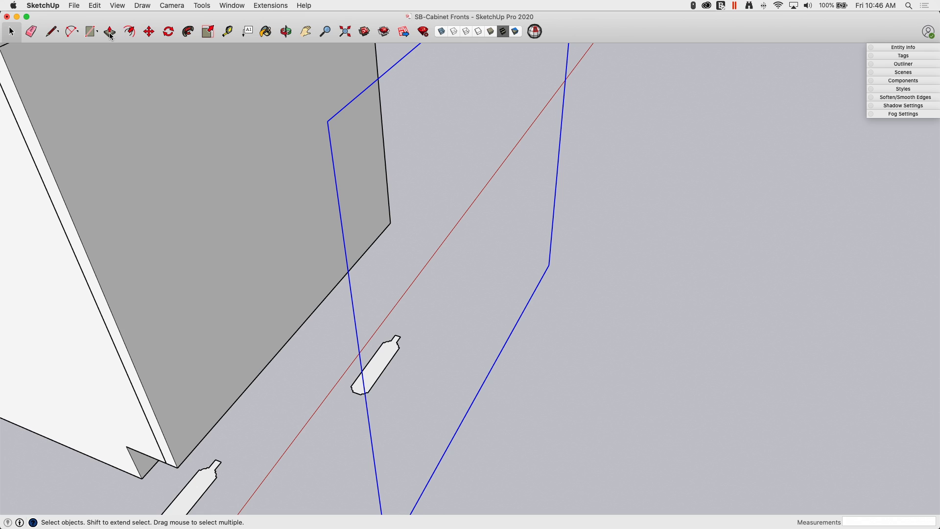
pyautogui.click(185, 34)
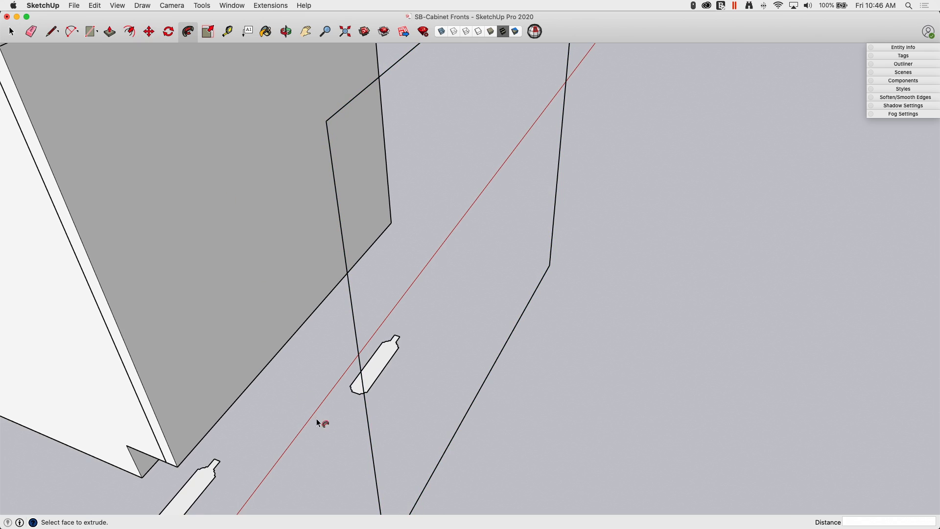
pyautogui.click(372, 372)
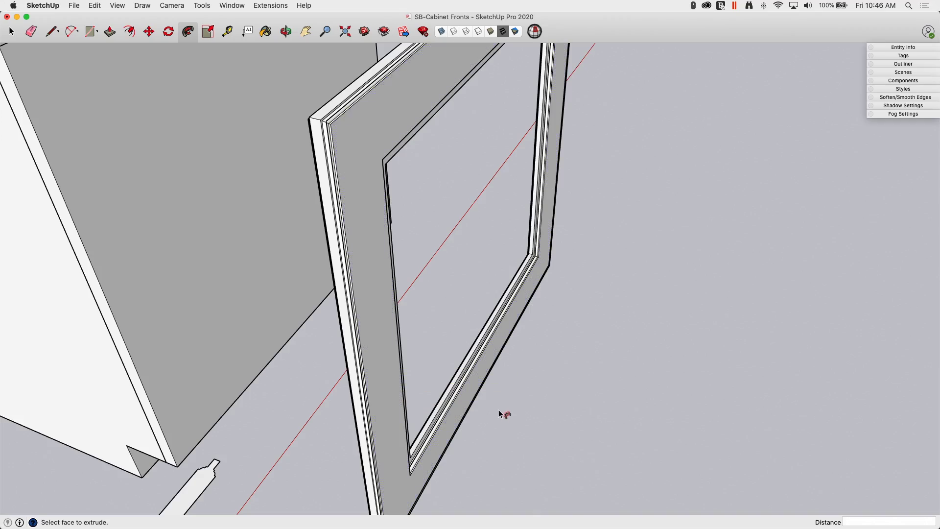
pyautogui.press('space')
# - Push/Pull the tongue's inner face 1' 5 1/4" across the frame opening to the opposite side, filling in the centre panel
pyautogui.moveTo(499, 409); pyautogui.dragTo(283, 376, button='middle')
pyautogui.scroll(5, 281, 368)
pyautogui.moveTo(313, 325); pyautogui.dragTo(343, 350, button='middle')
pyautogui.scroll(2, 286, 335)
pyautogui.scroll(-4, 325, 350)
pyautogui.press('p')
pyautogui.scroll(4, 342, 372)
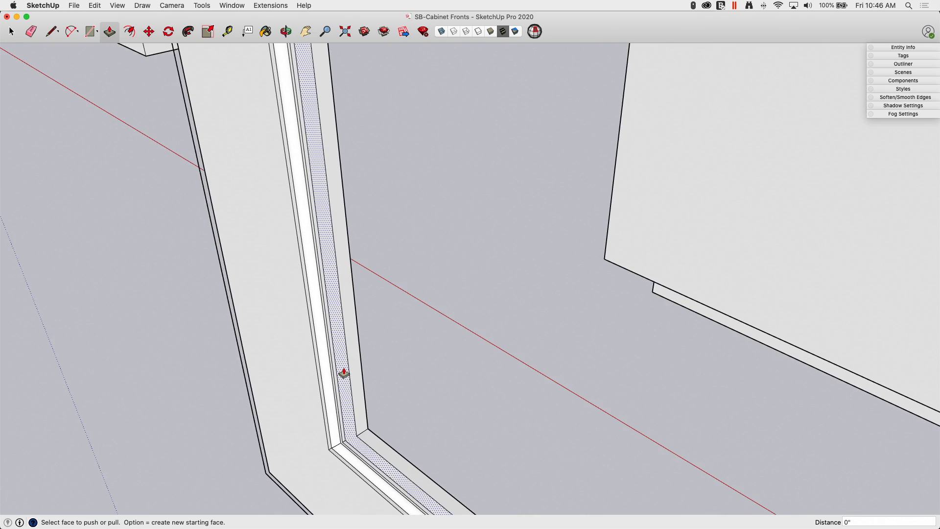
pyautogui.click(374, 407)
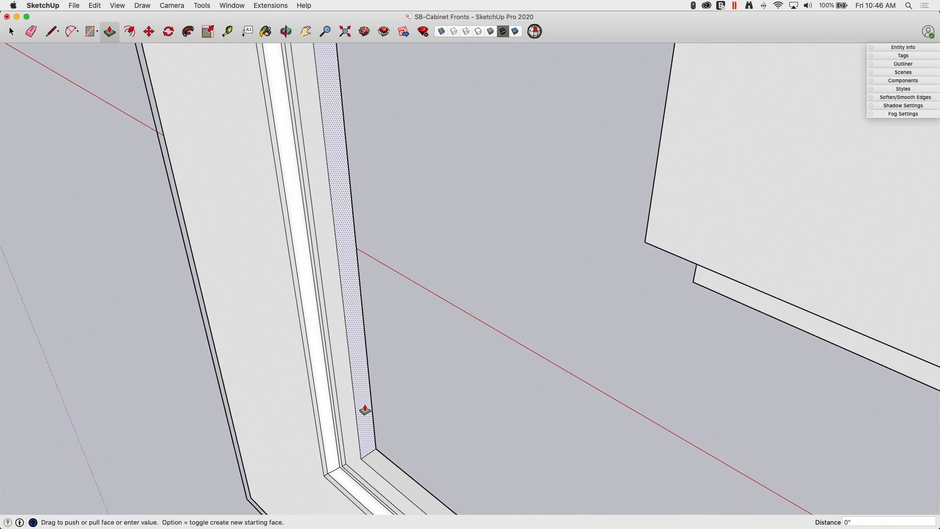
pyautogui.scroll(5, 400, 419)
pyautogui.scroll(-5, 478, 386)
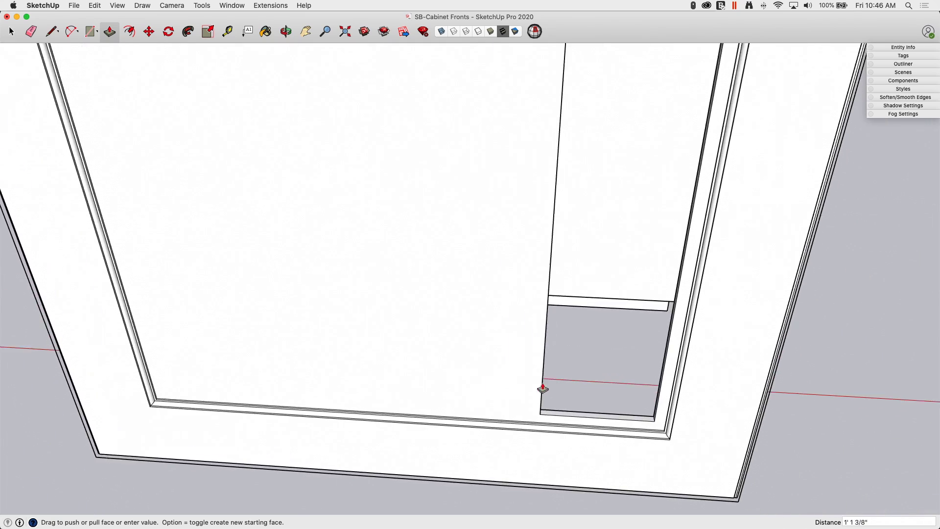
pyautogui.click(654, 420)
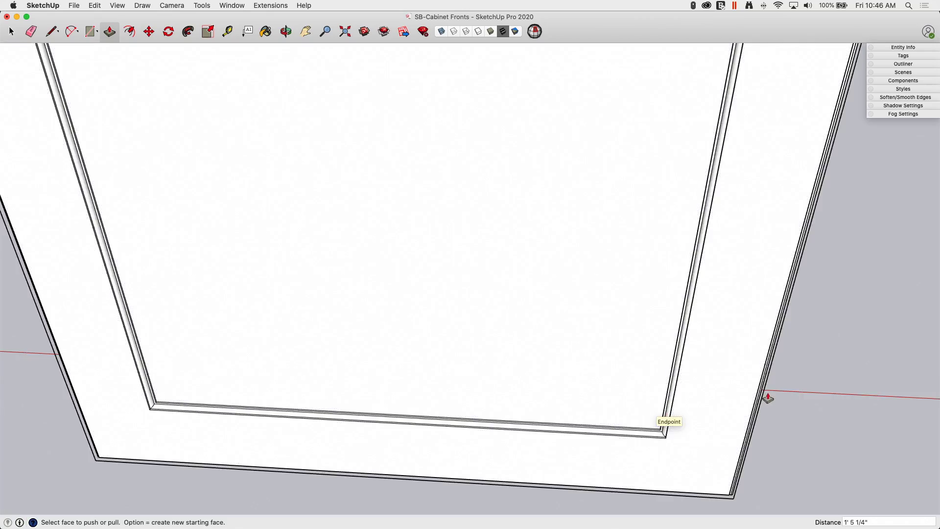
# - Group all the connected geometry of the new framed door
pyautogui.press('space')
pyautogui.scroll(-8, 674, 270)
pyautogui.scroll(2, 573, 253)
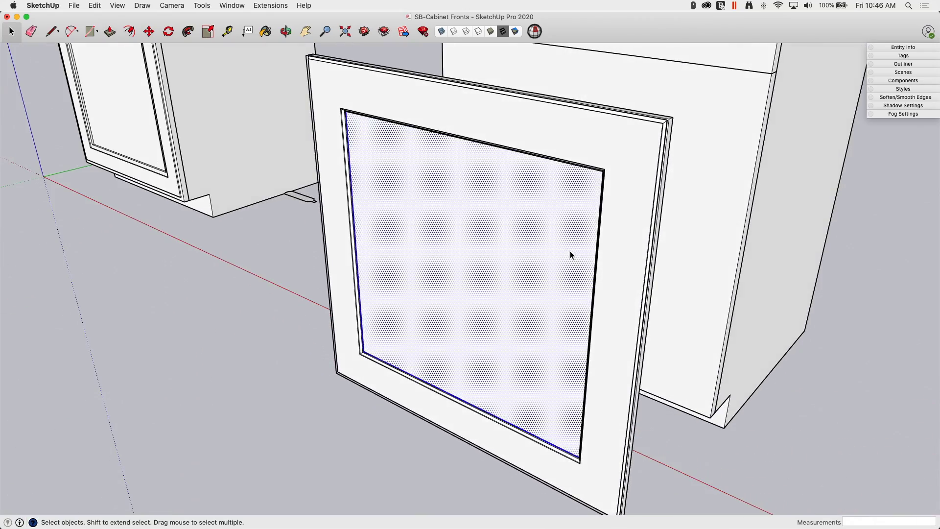
pyautogui.tripleClick(570, 254)
pyautogui.rightClick(571, 250)
pyautogui.click(613, 325)
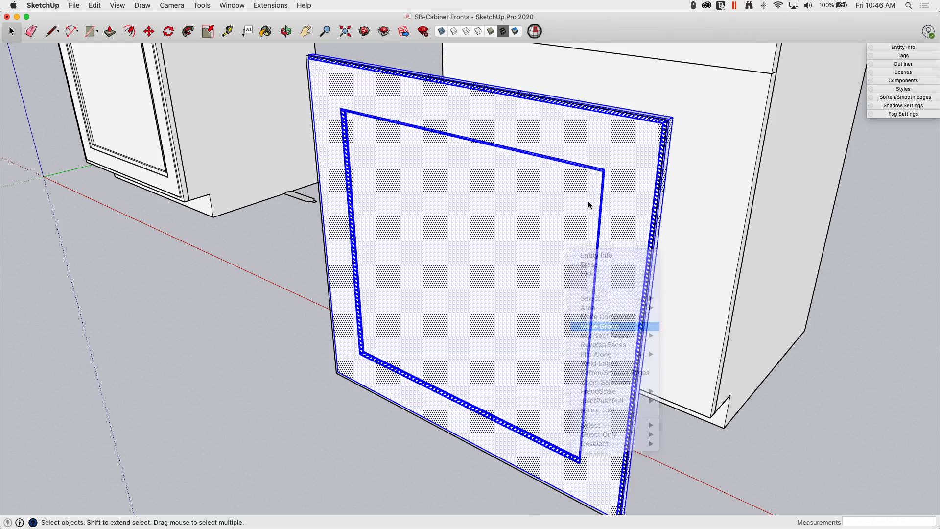
# - Open the plain cabinet for editing and delete its flat lower door
pyautogui.moveTo(591, 204); pyautogui.dragTo(725, 236, button='middle')
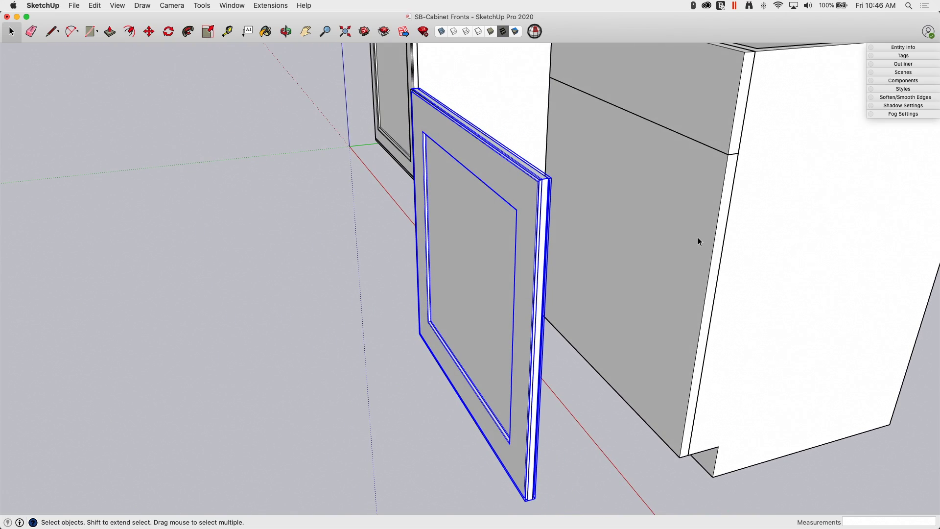
pyautogui.click(726, 198)
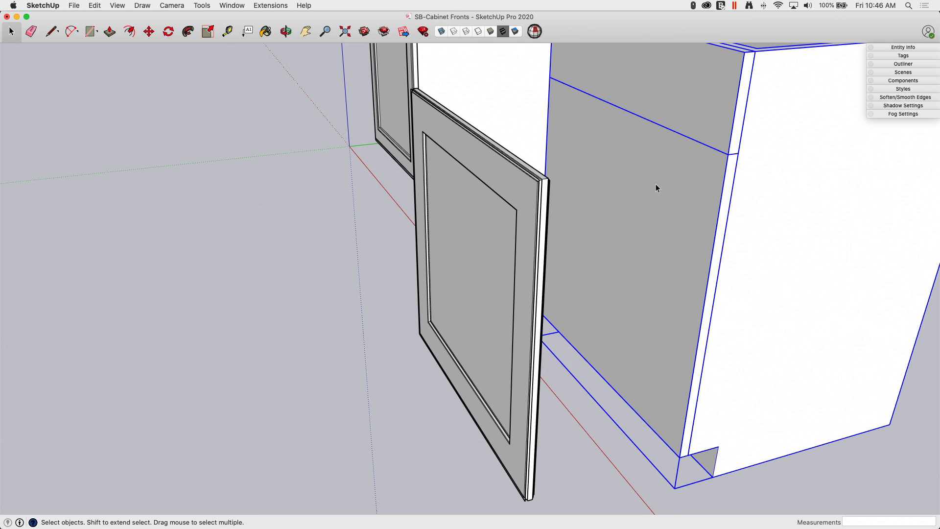
pyautogui.click(466, 215)
pyautogui.click(679, 194)
pyautogui.doubleClick(686, 210)
pyautogui.doubleClick(697, 211)
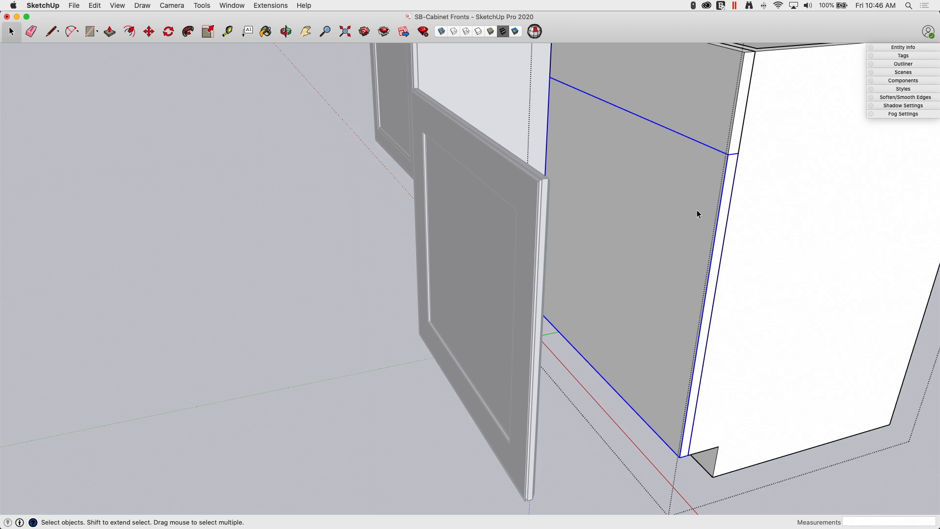
pyautogui.press('Delete')
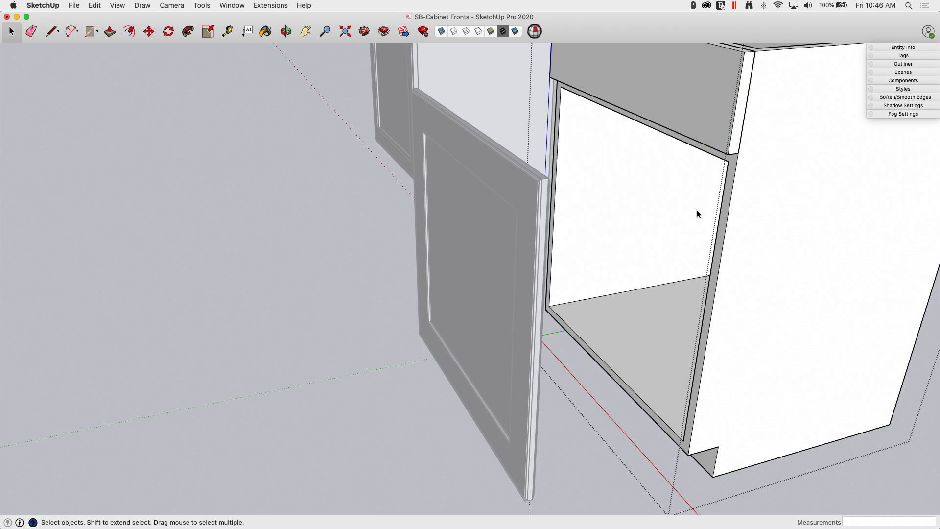
# - Cut the new framed door and paste it in place inside the plain cabinet's group
pyautogui.click(303, 374)
pyautogui.click(451, 249)
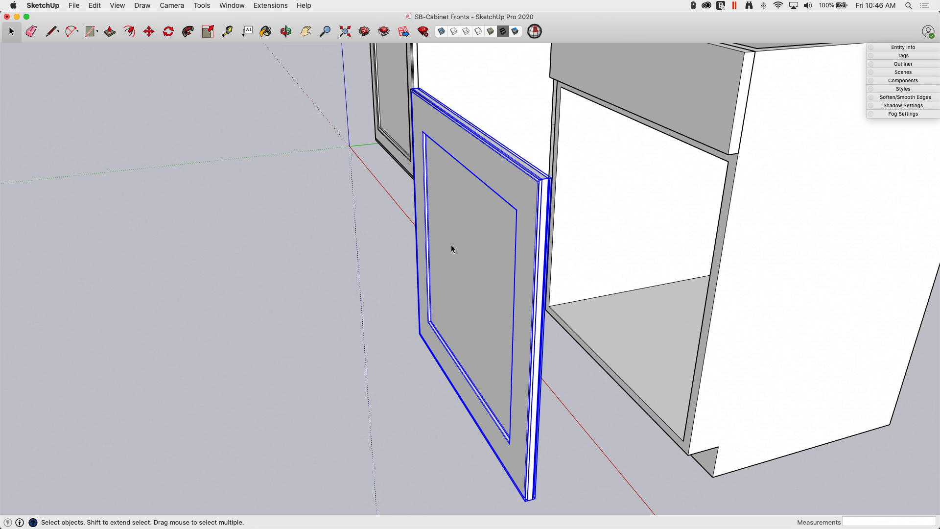
pyautogui.click(95, 6)
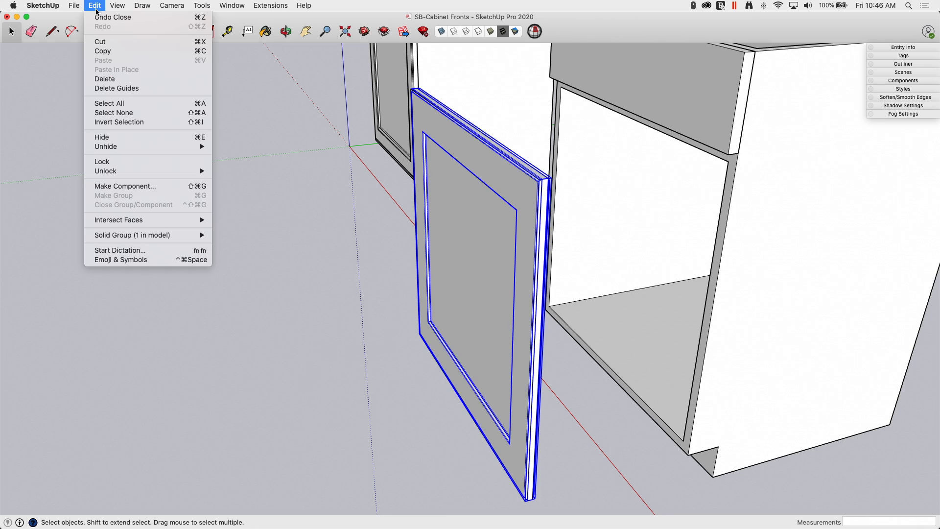
pyautogui.click(100, 43)
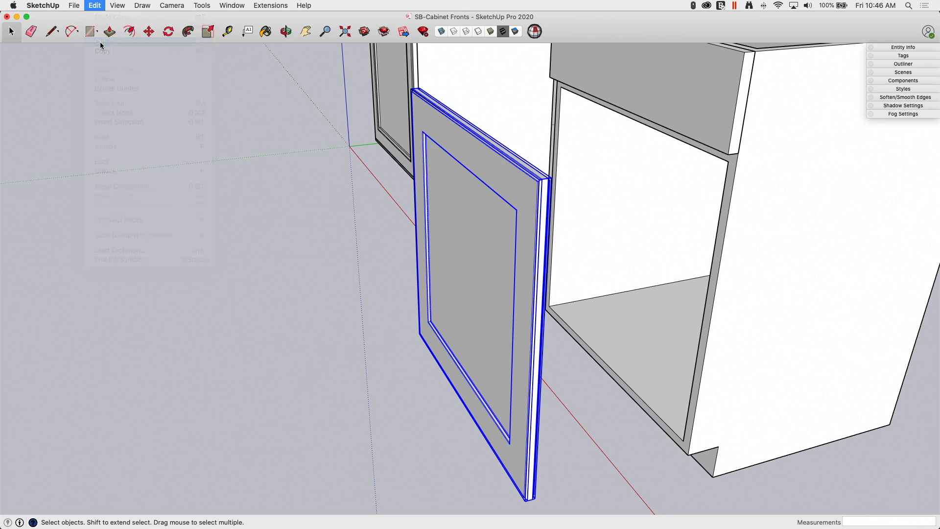
pyautogui.doubleClick(648, 104)
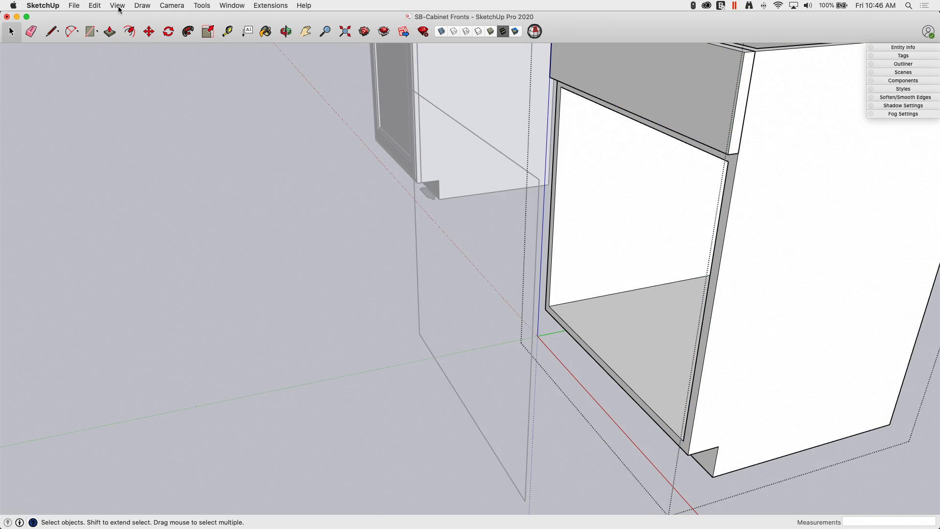
pyautogui.click(94, 6)
pyautogui.click(112, 70)
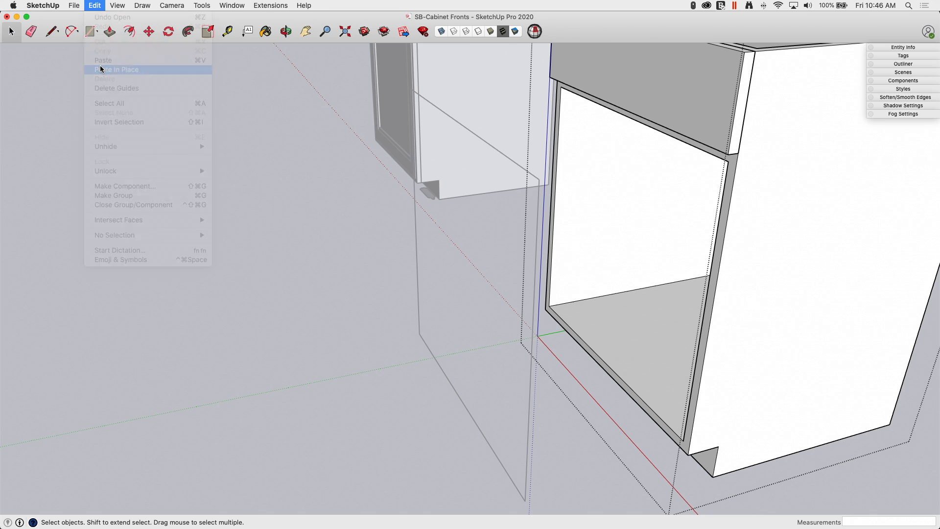
# - Move the framed door 1' 5/8" along the green axis until its back sits against the cabinet's front
pyautogui.scroll(5, 437, 297)
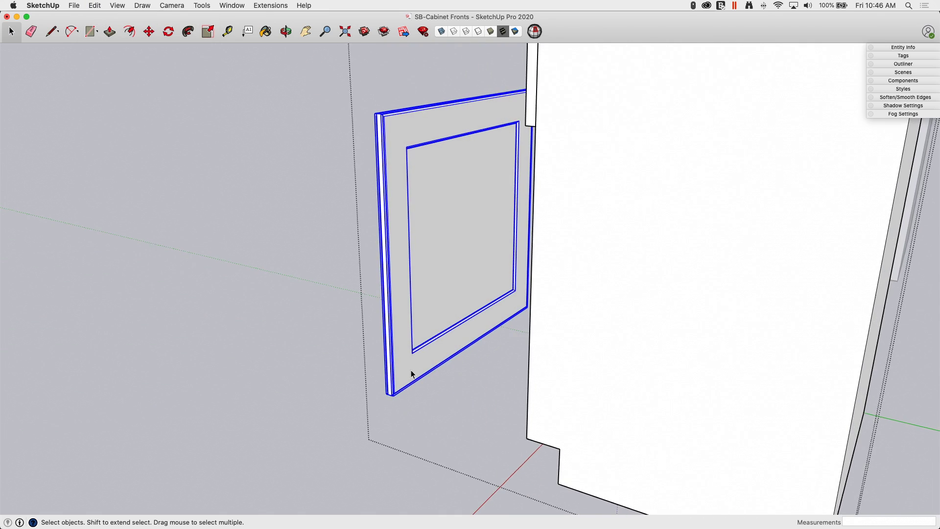
pyautogui.press('m')
pyautogui.moveTo(422, 431); pyautogui.dragTo(429, 404, button='middle')
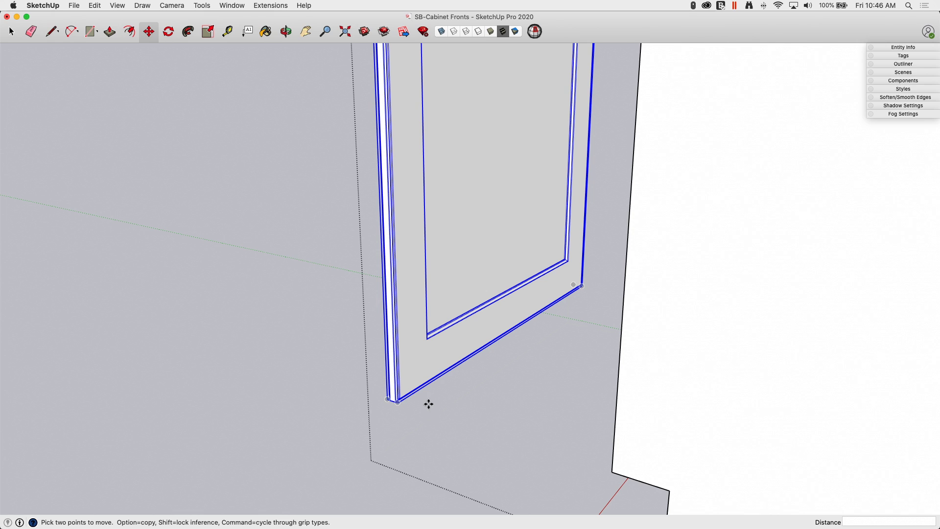
pyautogui.click(421, 368)
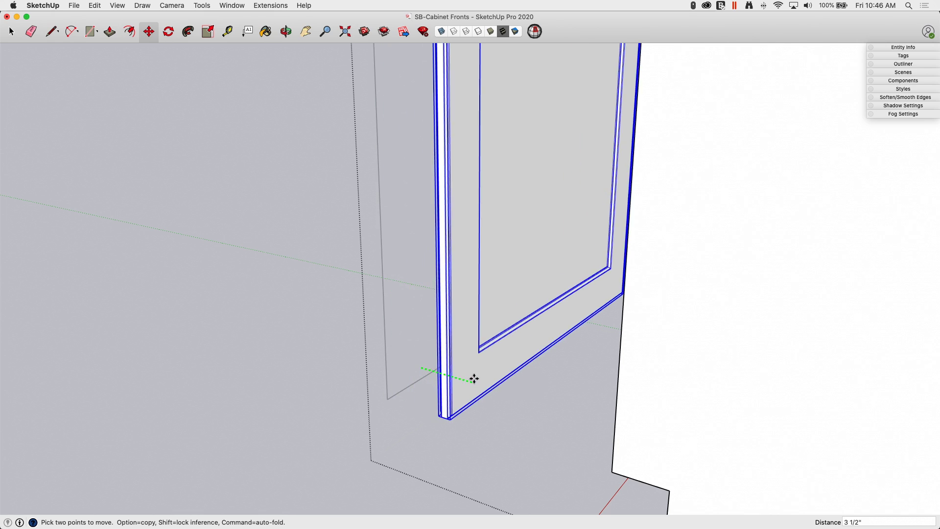
pyautogui.click(614, 474)
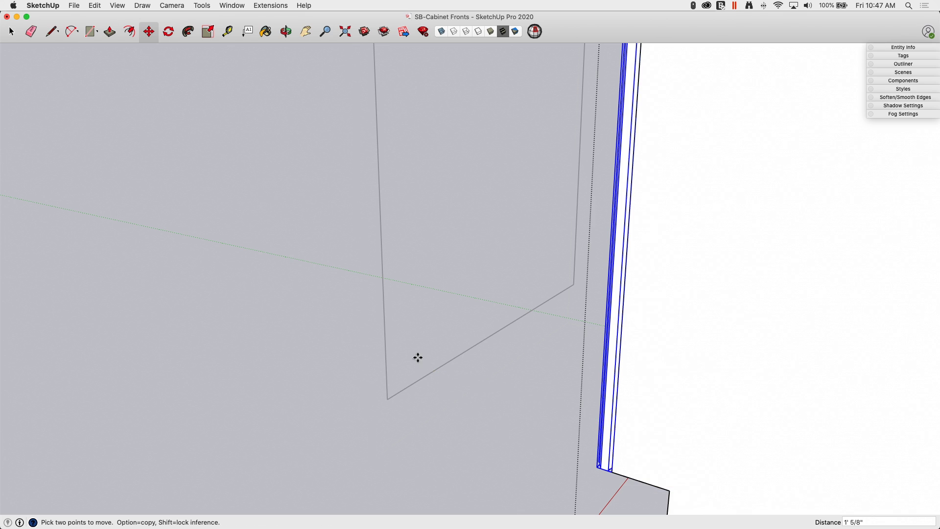
pyautogui.press('space')
pyautogui.scroll(-10, 404, 349)
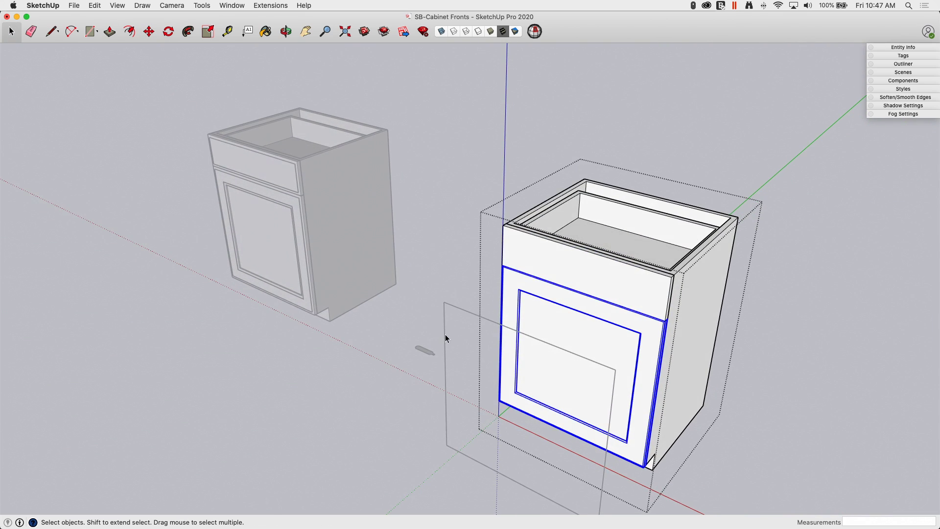
# - Close the cabinet group and erase the leftover rectangular door outline in front of it
pyautogui.click(387, 402)
pyautogui.press('e')
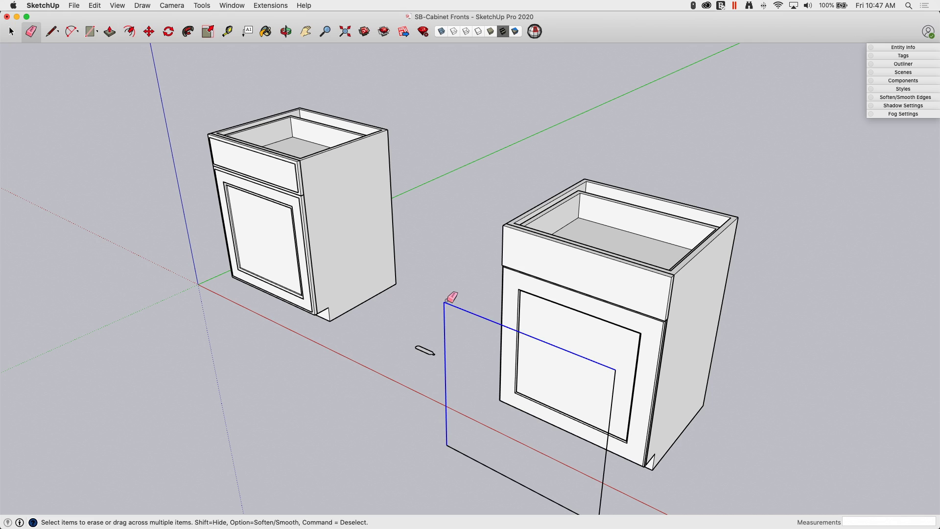
pyautogui.moveTo(446, 303); pyautogui.dragTo(446, 304)
pyautogui.moveTo(446, 304)
pyautogui.mouseDown(button='middle')
pyautogui.moveTo(515, 399)
pyautogui.moveTo(540, 410)
pyautogui.mouseUp(button='middle')
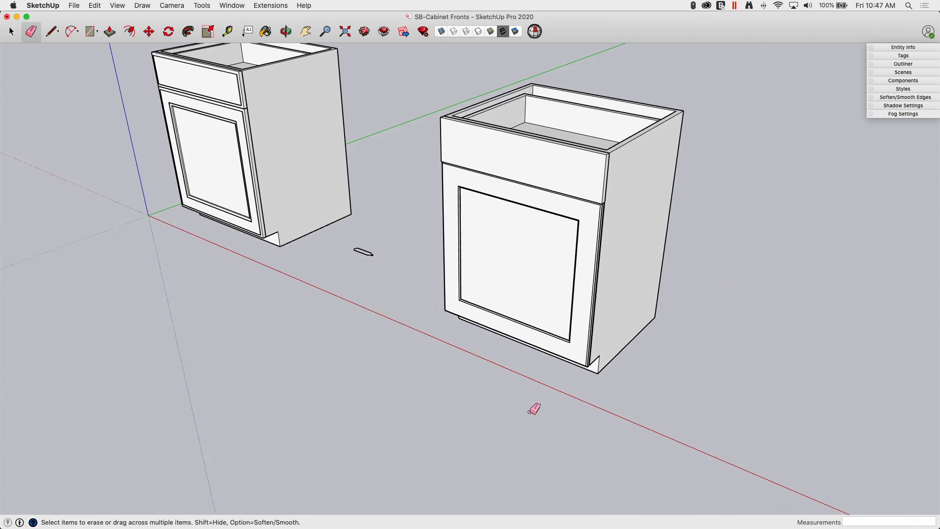
# - Cut the spare frame profile lying between the two cabinets
pyautogui.press('space')
pyautogui.scroll(10, 348, 304)
pyautogui.moveTo(466, 167); pyautogui.dragTo(292, 319, button='middle')
pyautogui.moveTo(506, 157); pyautogui.dragTo(336, 327, button='middle')
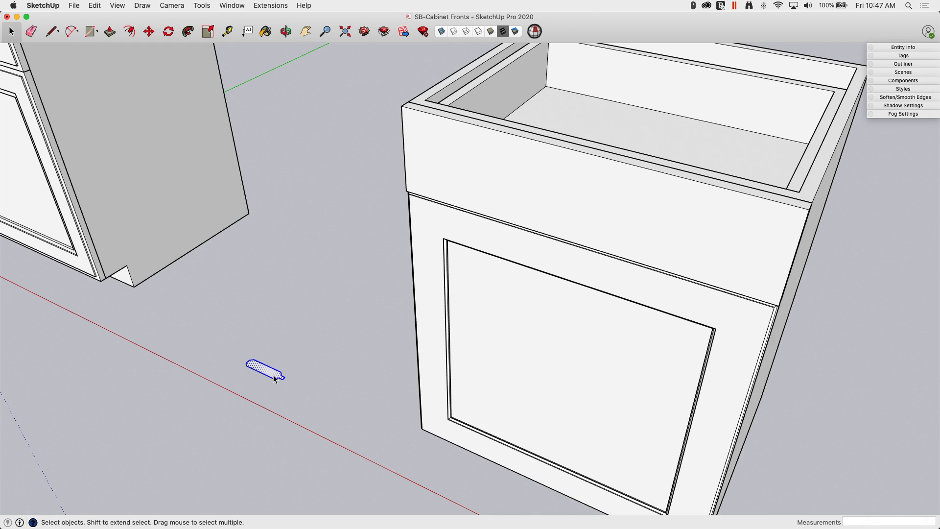
pyautogui.click(95, 5)
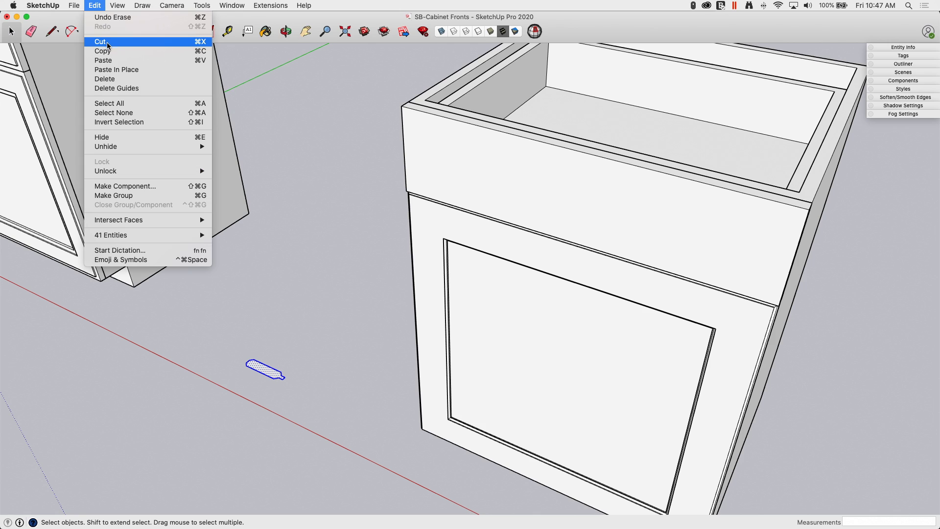
pyautogui.click(107, 42)
# - Open the plain cabinet's drawer group and move its flat drawer front straight out ahead of the cabinet along the green axis
pyautogui.doubleClick(530, 197)
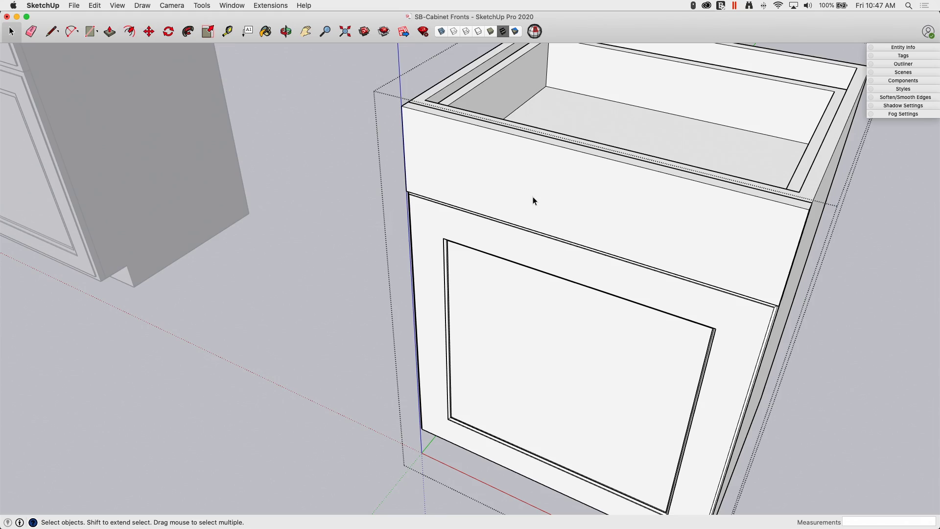
pyautogui.moveTo(533, 197); pyautogui.dragTo(494, 187, button='middle')
pyautogui.doubleClick(607, 218)
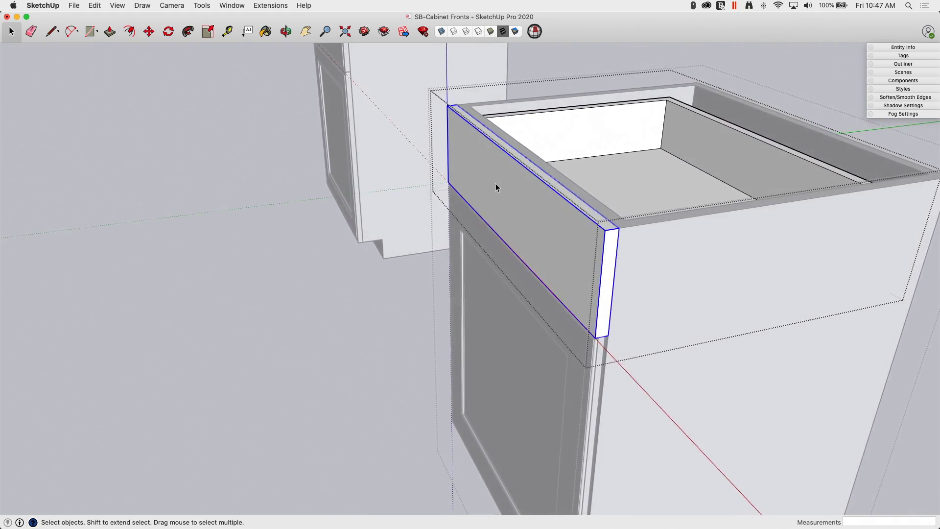
pyautogui.press('m')
pyautogui.click(512, 204)
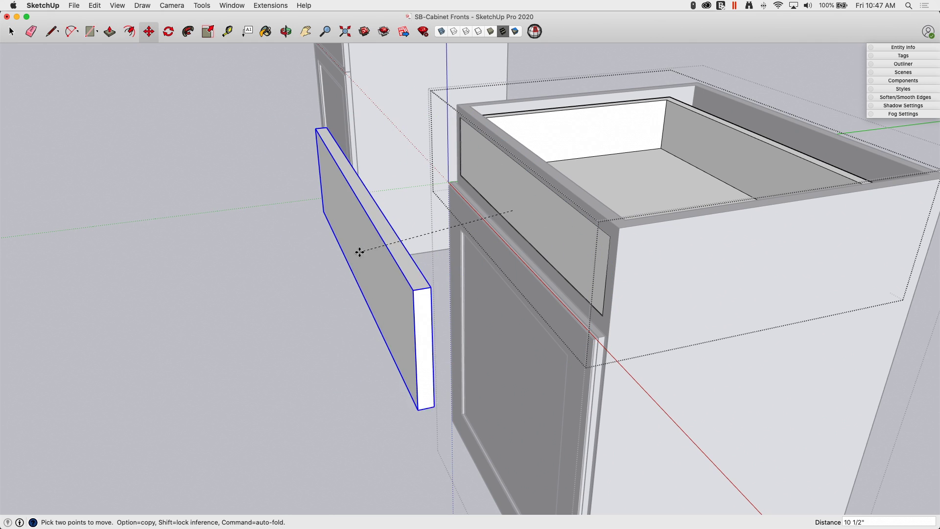
pyautogui.moveTo(306, 237); pyautogui.dragTo(382, 222, button='middle')
pyautogui.press('space')
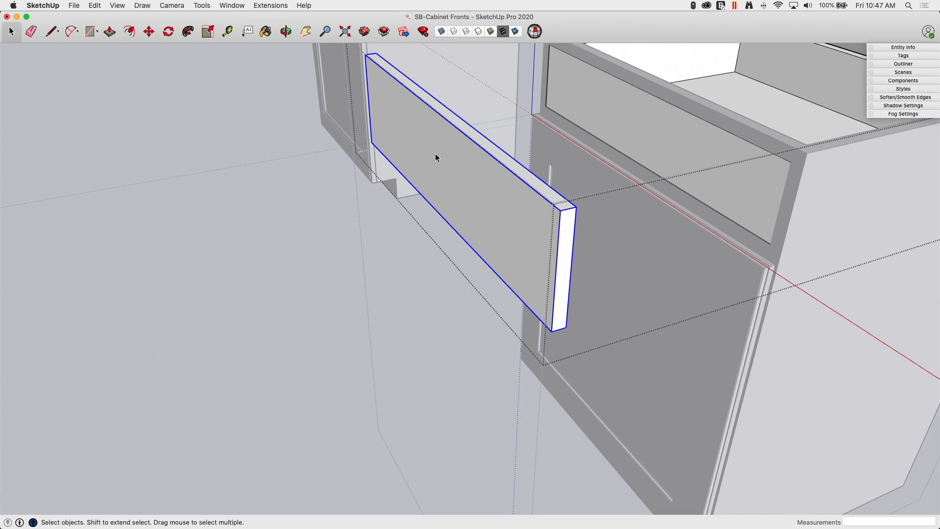
# - Draw a rectangle over the flat drawer front's face and move it forward along the green axis, clear of the front
pyautogui.moveTo(436, 157); pyautogui.dragTo(354, 98, button='middle')
pyautogui.press('r')
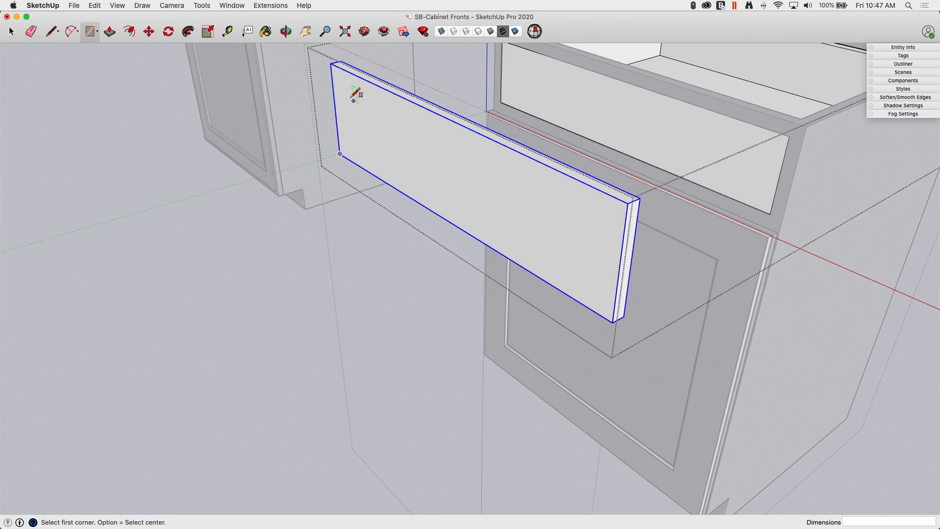
pyautogui.moveTo(555, 246); pyautogui.dragTo(555, 258, button='middle')
pyautogui.press('m')
pyautogui.click(555, 258)
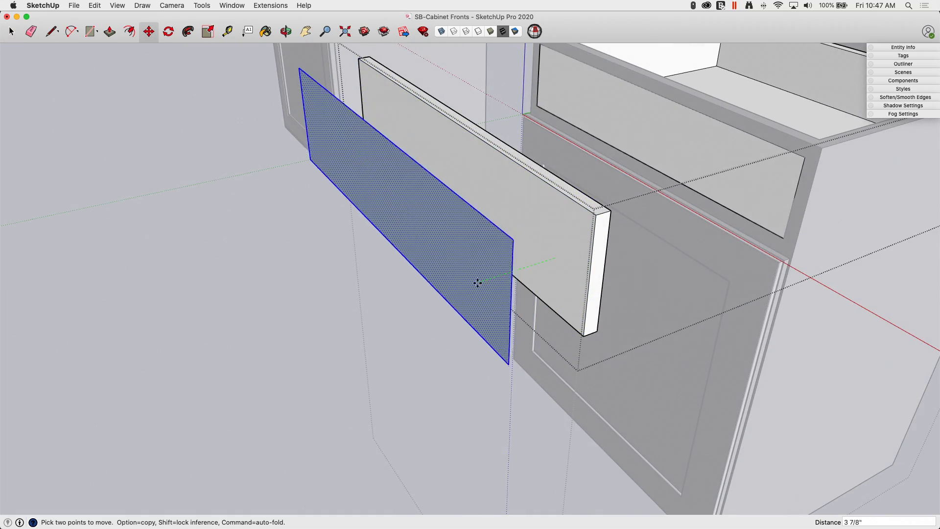
pyautogui.click(441, 296)
pyautogui.moveTo(420, 333); pyautogui.dragTo(451, 373, button='middle')
pyautogui.press('space')
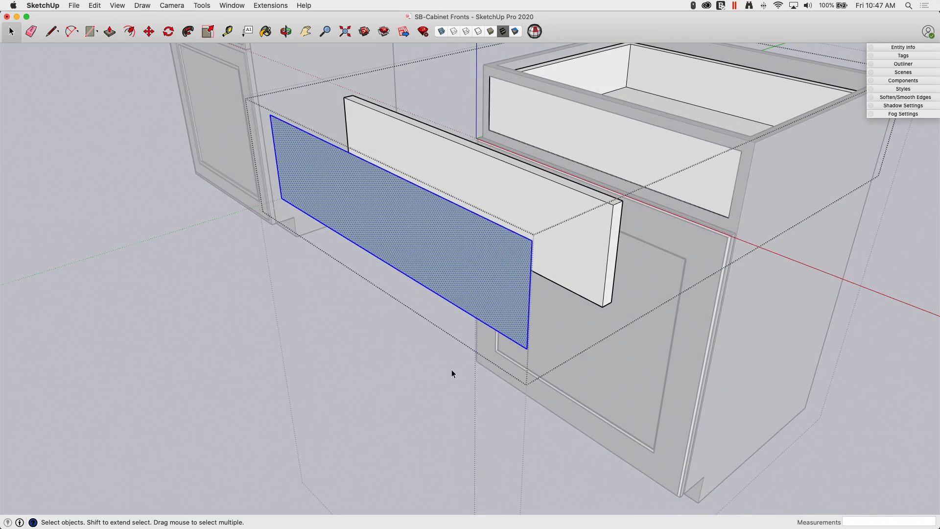
# - Paste the frame profile at one end of the loose rectangle, then remove the rectangle's face so only its outline remains
pyautogui.press('super+v')
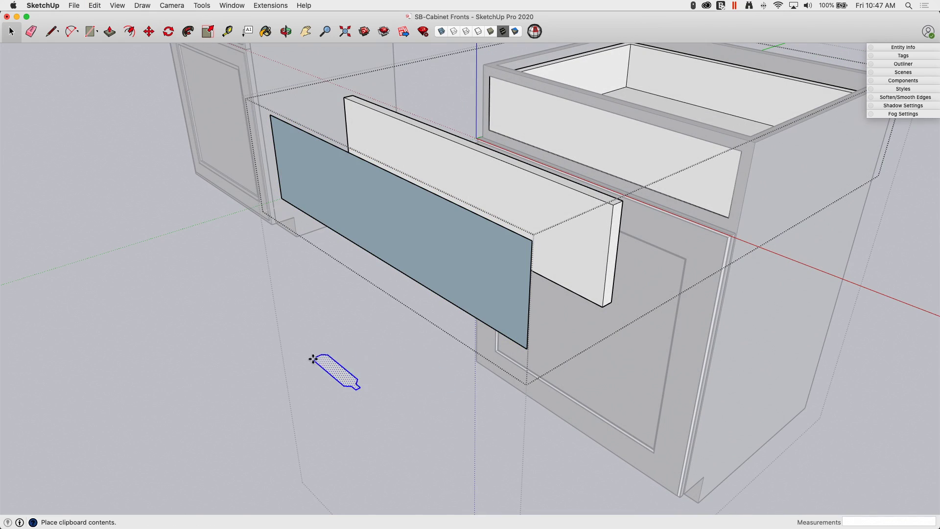
pyautogui.moveTo(273, 356); pyautogui.dragTo(443, 274, button='middle')
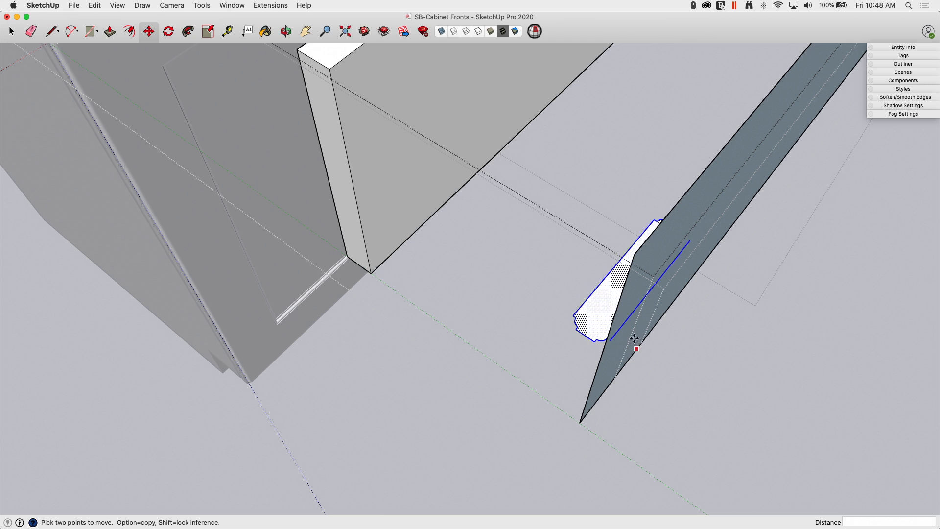
pyautogui.moveTo(615, 339); pyautogui.dragTo(618, 310, button='middle')
pyautogui.press('space')
pyautogui.click(742, 223)
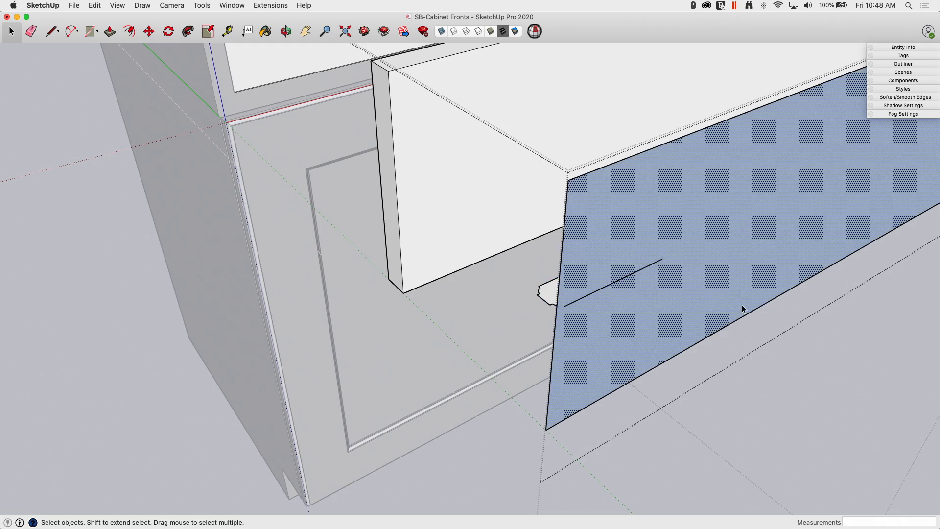
pyautogui.moveTo(743, 308); pyautogui.dragTo(503, 384, button='middle')
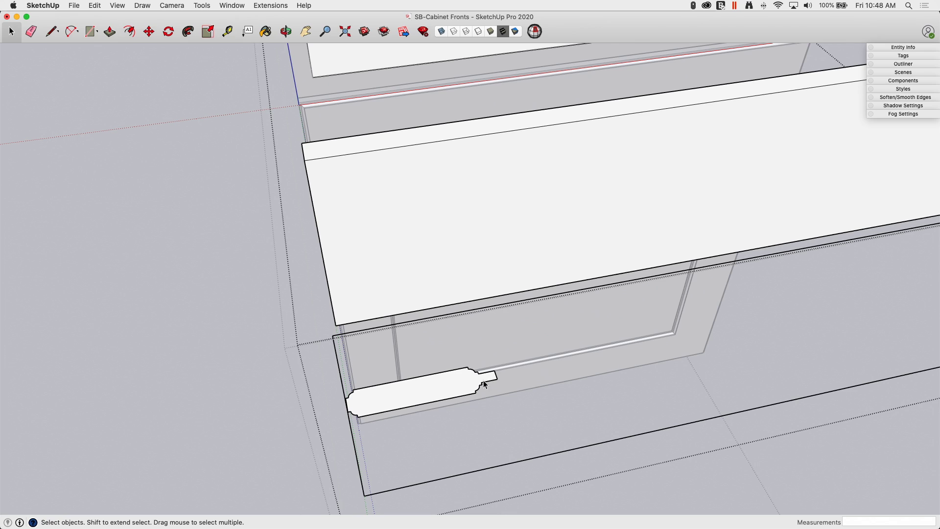
# - Split the pasted profile with a 3/4" line across its width and erase the half with the tongue, including stray edges
pyautogui.moveTo(360, 405); pyautogui.dragTo(108, 78, button='middle')
pyautogui.scroll(5, 617, 409)
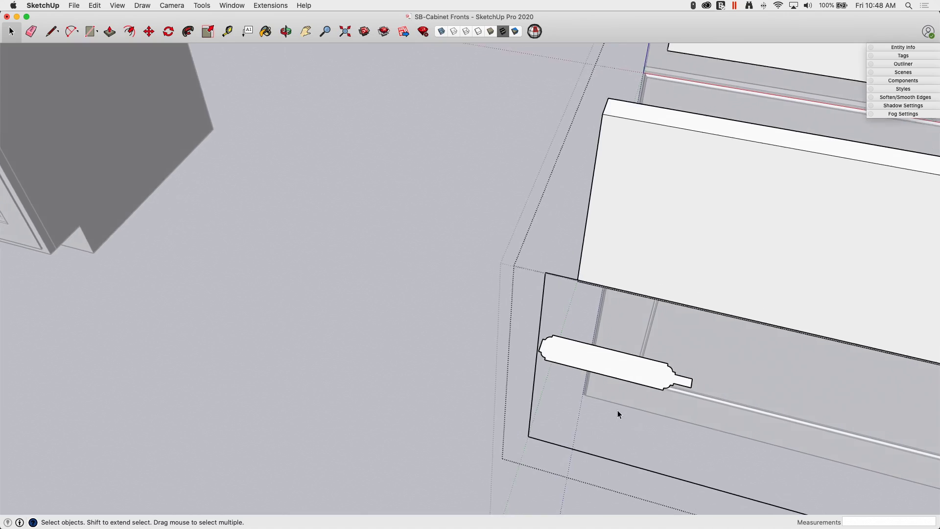
pyautogui.press('l')
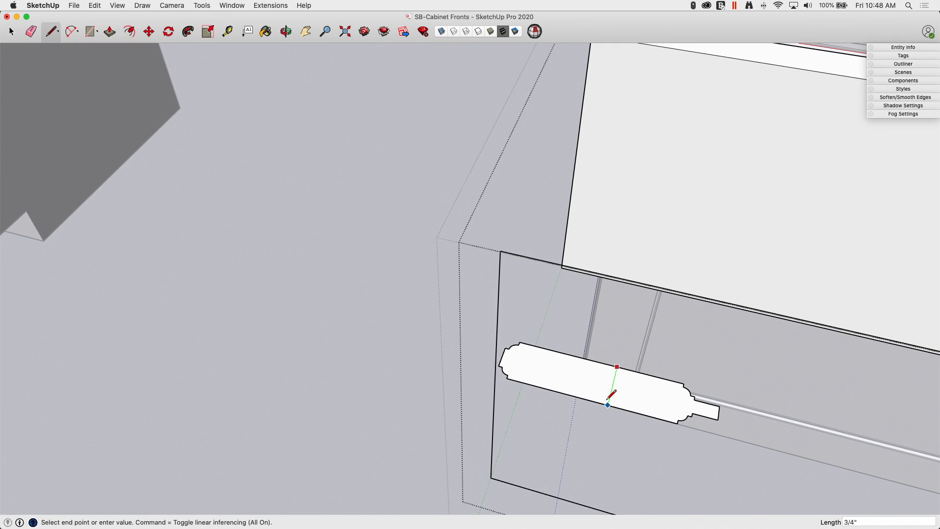
pyautogui.press('space')
pyautogui.moveTo(607, 404); pyautogui.dragTo(650, 426, button='middle')
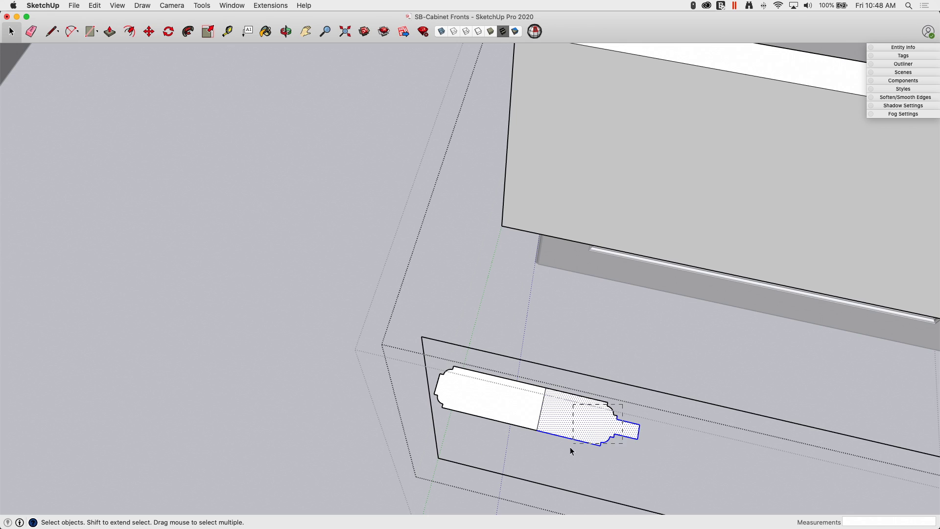
pyautogui.press('Delete')
pyautogui.press('e')
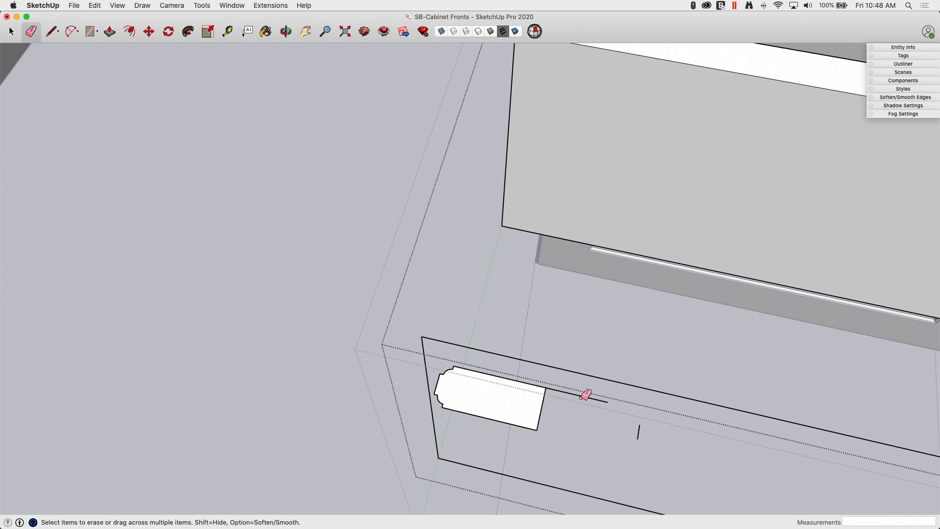
pyautogui.moveTo(642, 430); pyautogui.dragTo(528, 407, button='middle')
# - Sweep the trimmed profile around the rectangular outline with Follow Me
pyautogui.press('space')
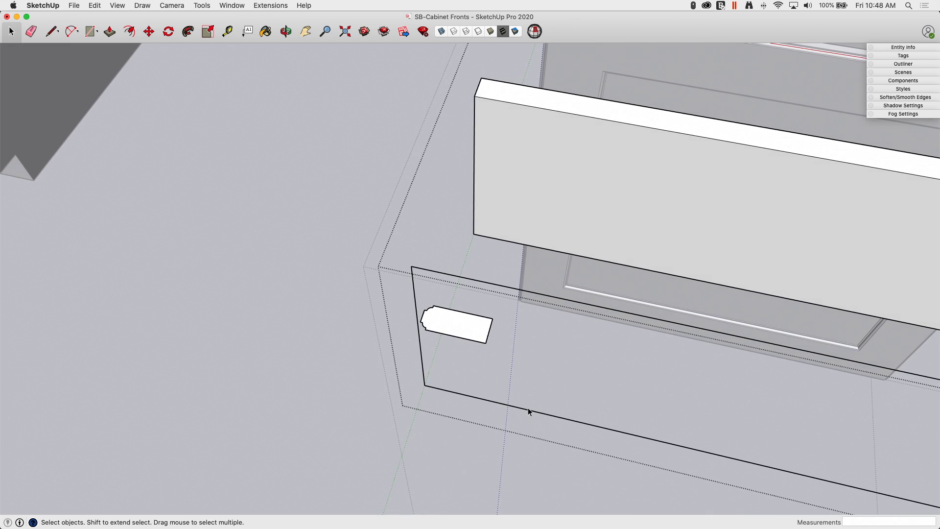
pyautogui.click(529, 410)
pyautogui.moveTo(431, 391); pyautogui.dragTo(184, 37, button='middle')
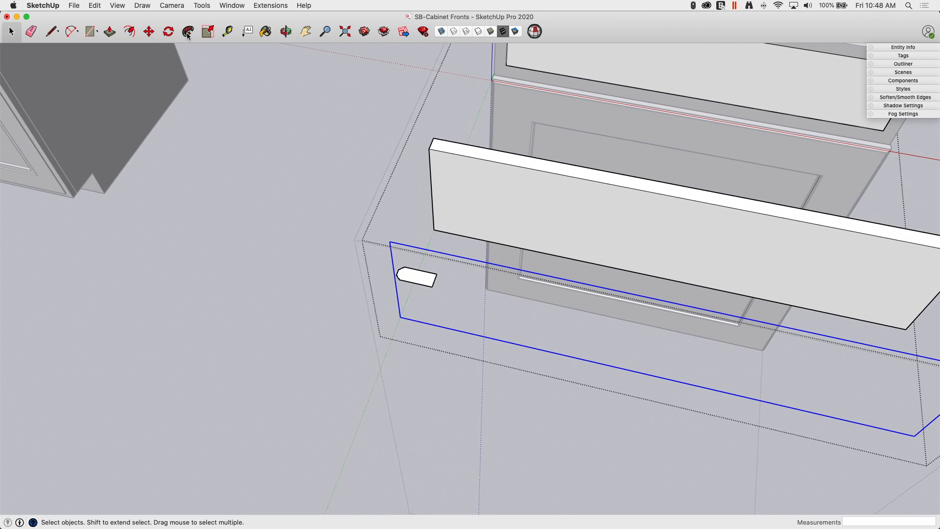
pyautogui.click(188, 33)
pyautogui.click(421, 282)
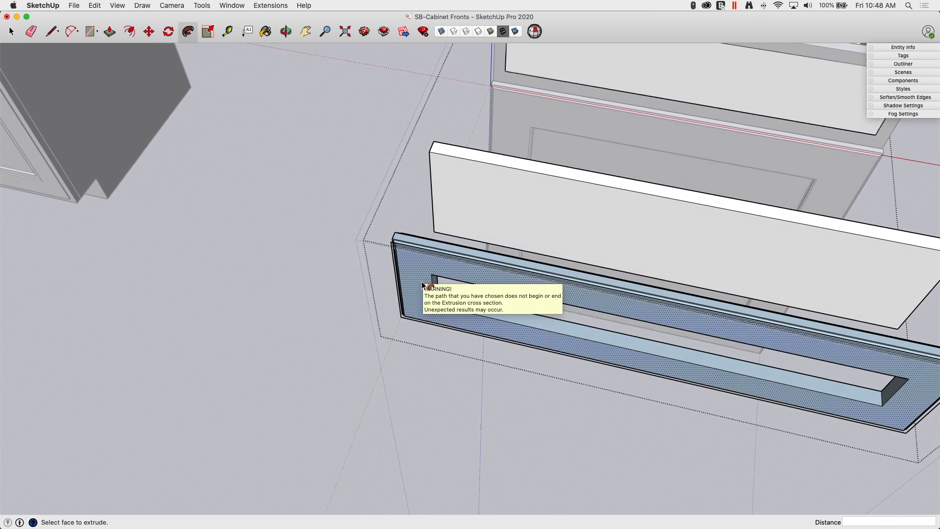
# - Push/Pull the swept frame's inner face across the opening to fill the panel, and erase the leftover line and path outline
pyautogui.moveTo(421, 282); pyautogui.dragTo(525, 279, button='middle')
pyautogui.click(498, 272)
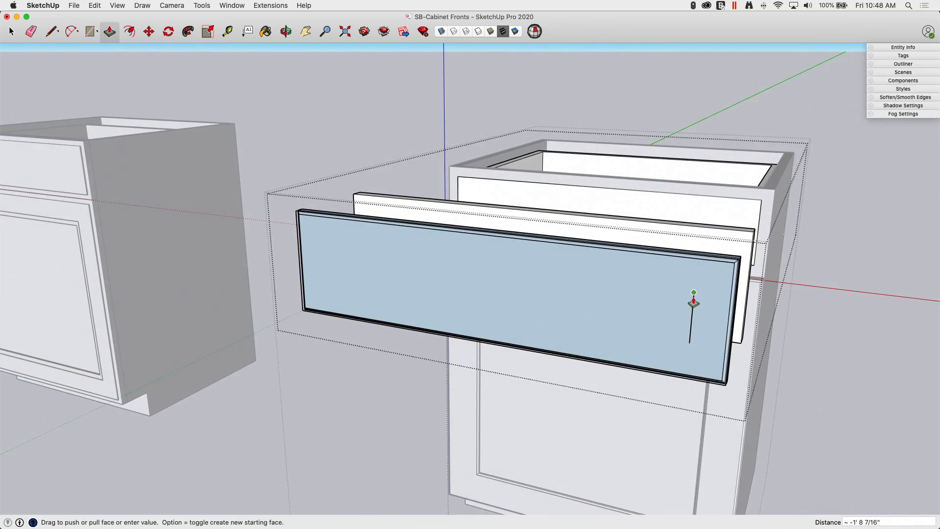
pyautogui.click(693, 301)
pyautogui.press('space')
pyautogui.moveTo(691, 336); pyautogui.dragTo(485, 243, button='middle')
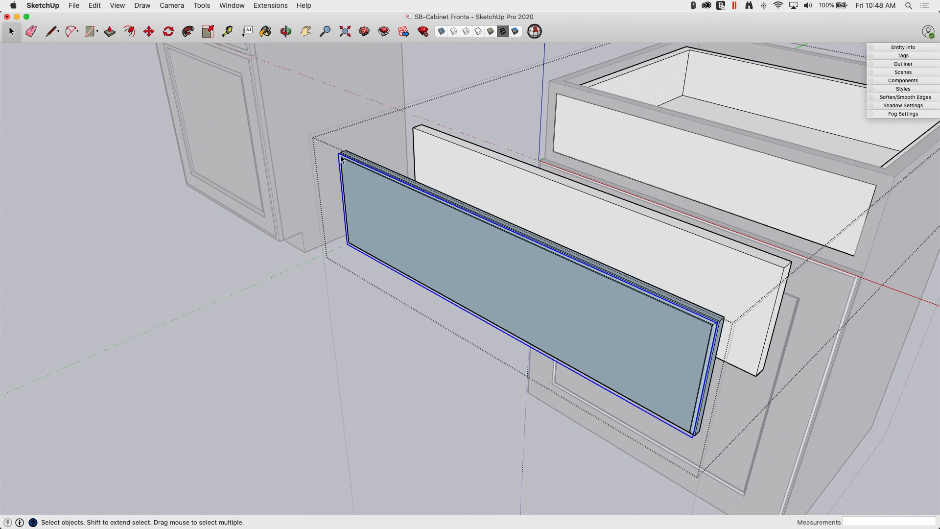
pyautogui.moveTo(341, 159); pyautogui.dragTo(343, 157, button='middle')
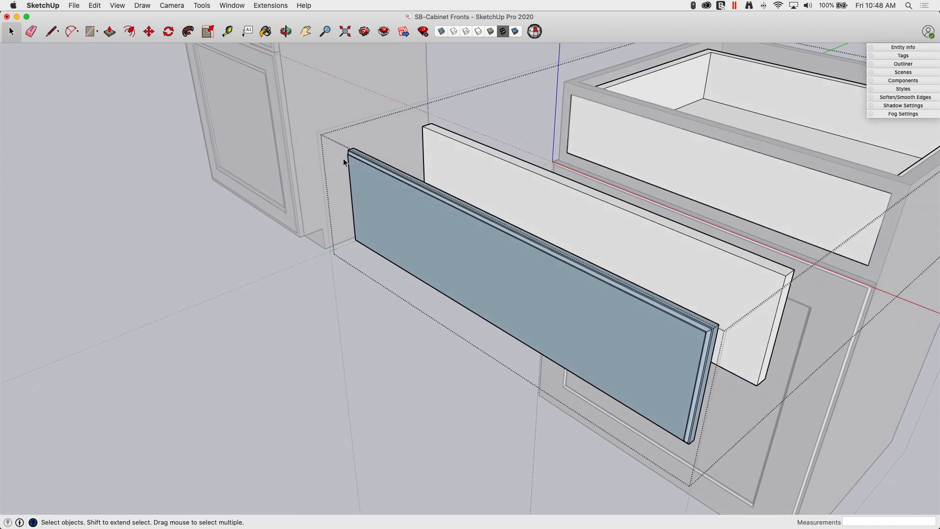
# - Reverse all faces of the profiled drawer front and make it a group
pyautogui.tripleClick(405, 183)
pyautogui.rightClick(405, 183)
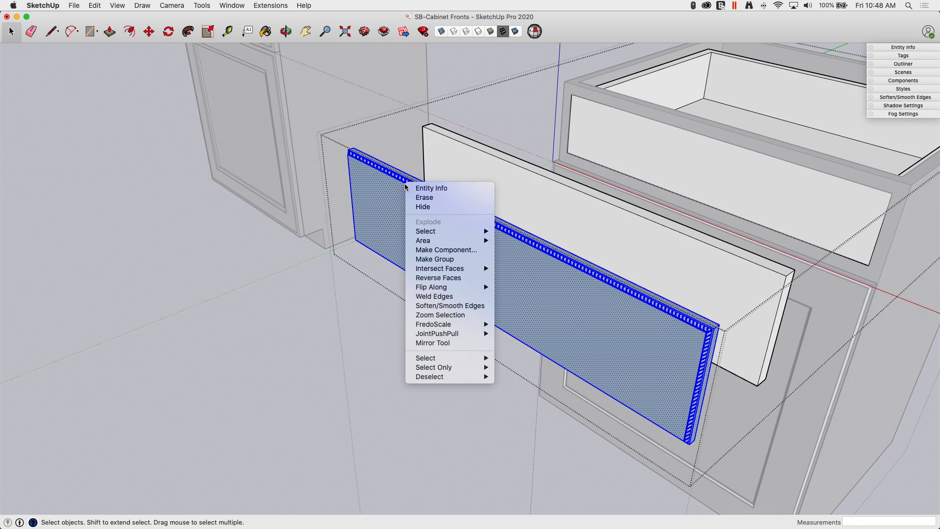
pyautogui.click(451, 278)
pyautogui.moveTo(452, 279); pyautogui.dragTo(585, 298, button='middle')
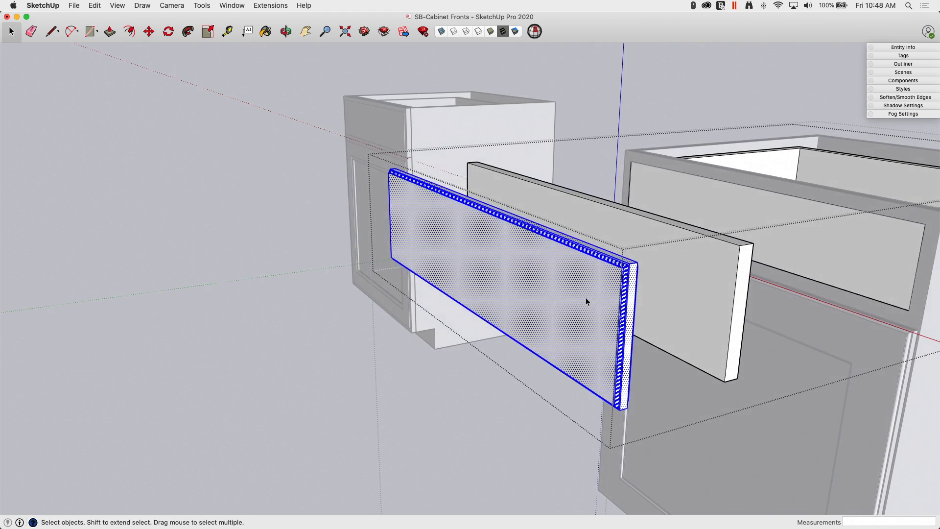
pyautogui.rightClick(573, 291)
pyautogui.click(638, 371)
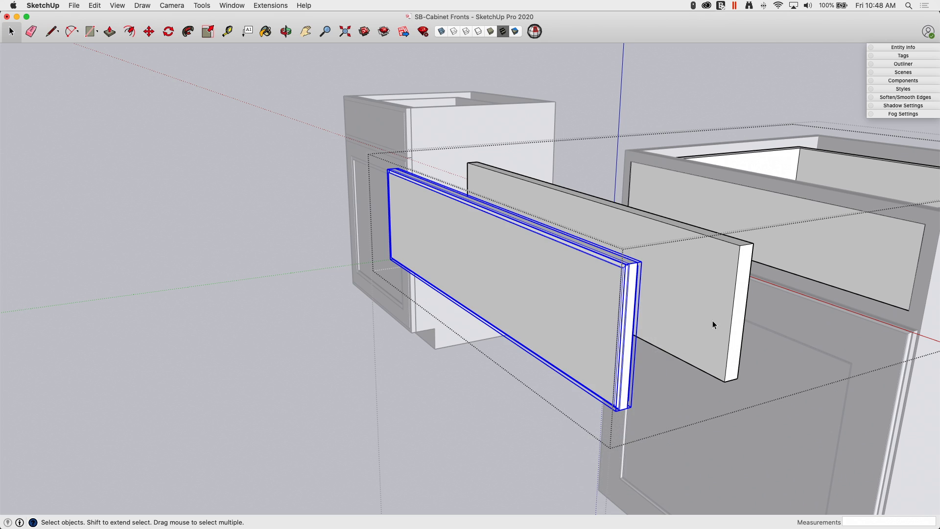
# - Delete the old flat drawer front and move the profiled one 1' 6 5/16" along the green axis against the cabinet's front
pyautogui.click(712, 320)
pyautogui.press('Delete')
pyautogui.moveTo(713, 320); pyautogui.dragTo(556, 216, button='middle')
pyautogui.click(509, 273)
pyautogui.press('m')
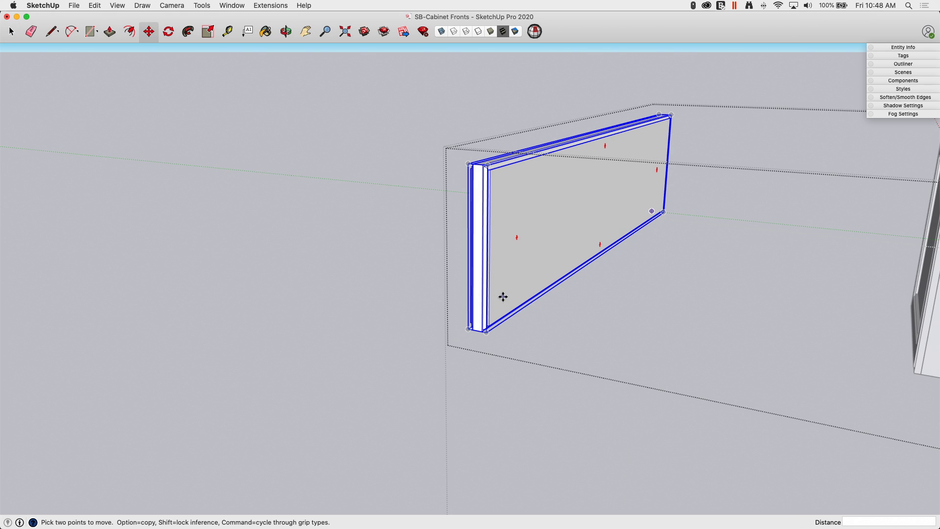
pyautogui.click(509, 286)
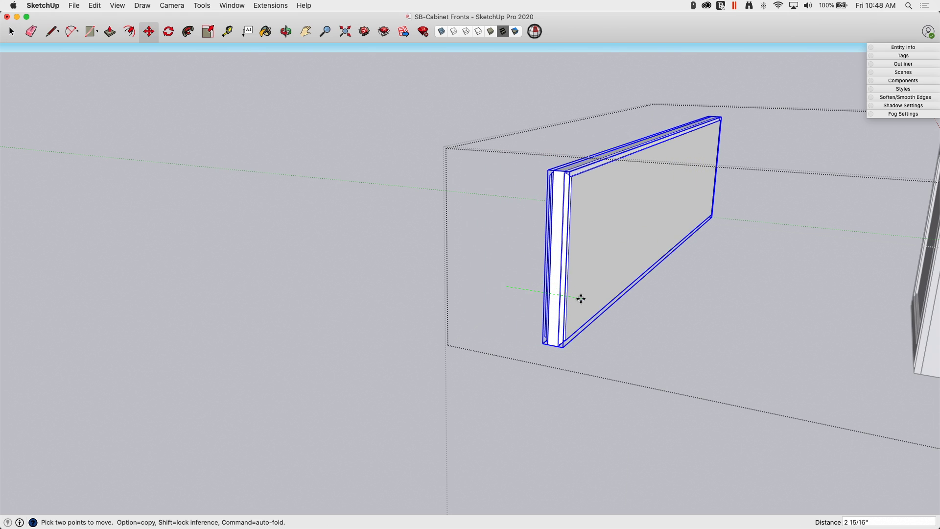
pyautogui.scroll(-4, 588, 297)
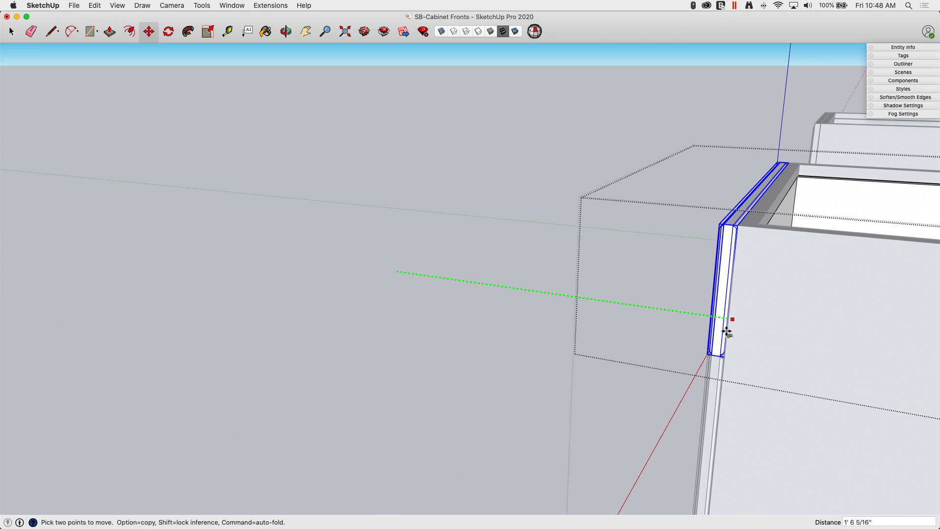
pyautogui.click(734, 227)
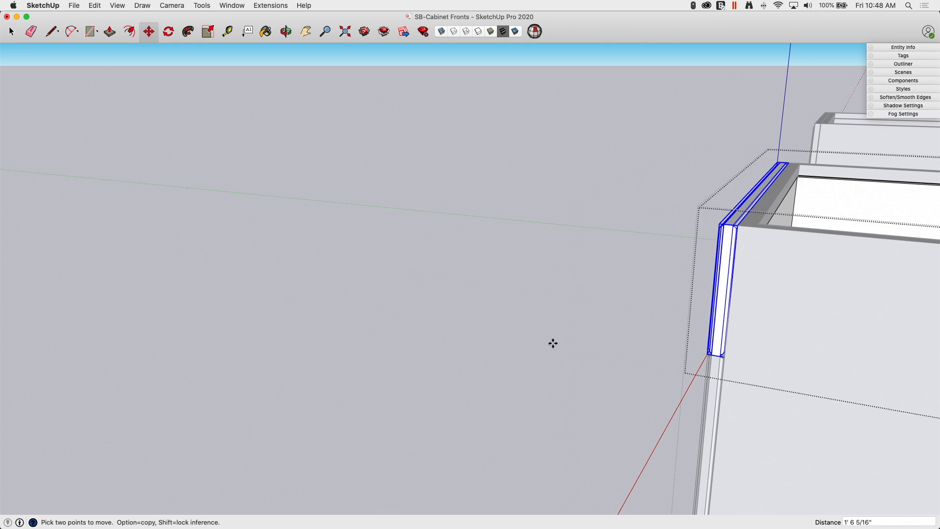
pyautogui.press('space')
pyautogui.click(480, 425)
# - Examine the drawer front's edge profile and its fit above the framed door, and compare both cabinets
pyautogui.scroll(-5, 482, 425)
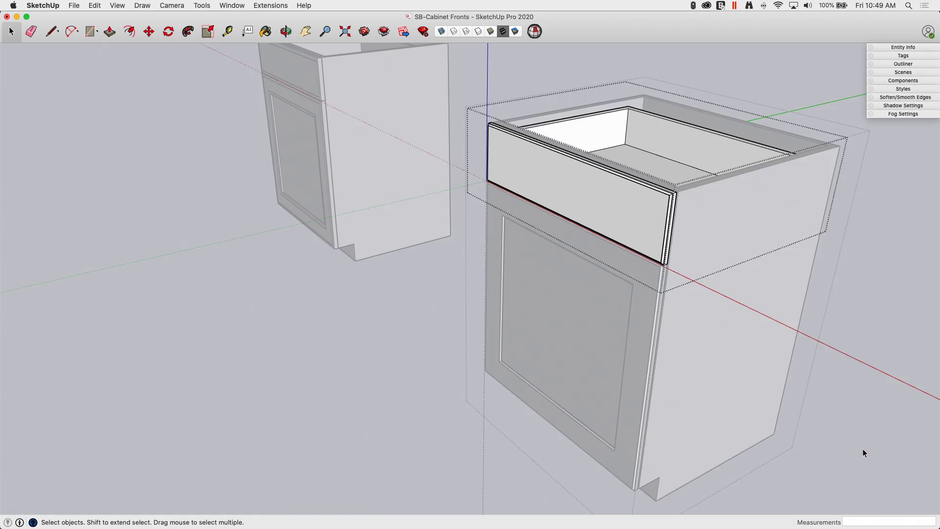
pyautogui.scroll(10, 777, 380)
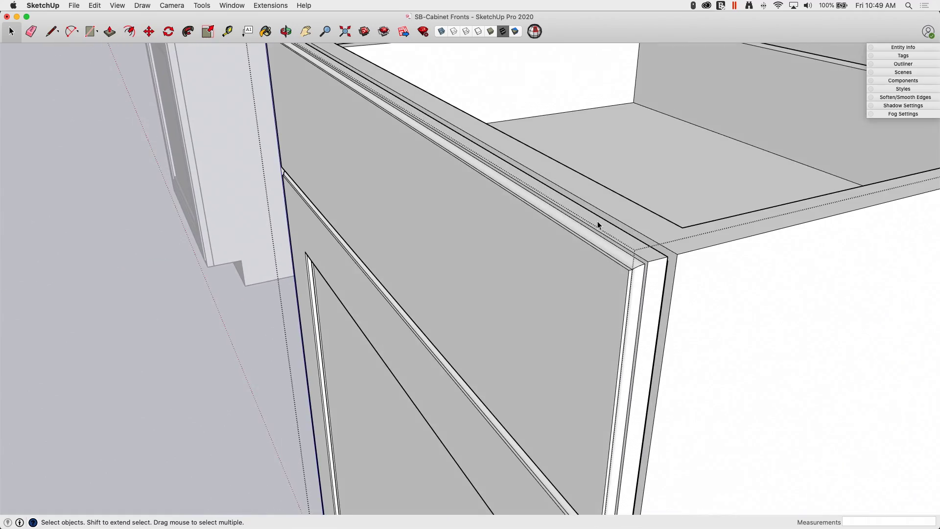
pyautogui.moveTo(597, 221); pyautogui.dragTo(504, 435, button='middle')
pyautogui.scroll(3, 506, 434)
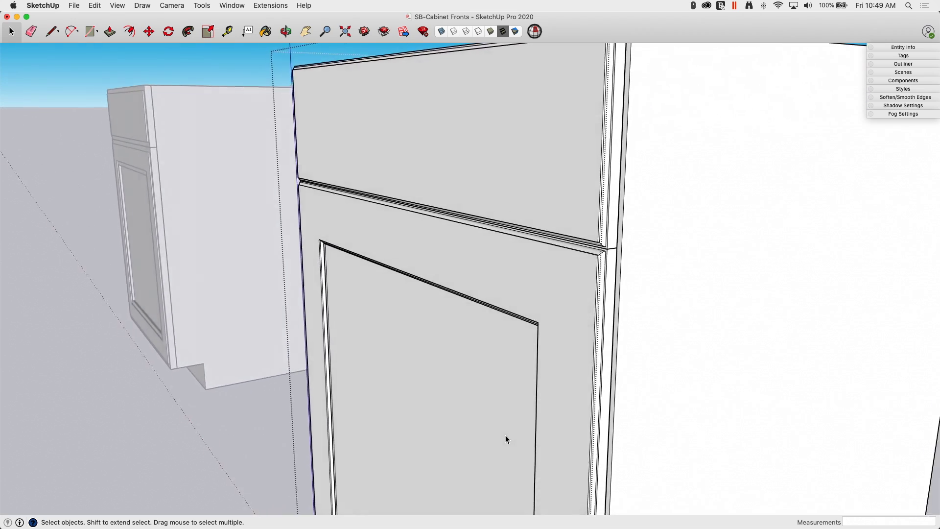
pyautogui.scroll(-3, 505, 439)
pyautogui.moveTo(575, 328); pyautogui.dragTo(506, 198, button='middle')
pyautogui.moveTo(524, 230); pyautogui.dragTo(411, 224, button='middle')
pyautogui.scroll(-5, 479, 280)
pyautogui.scroll(2, 429, 217)
pyautogui.scroll(2, 411, 224)
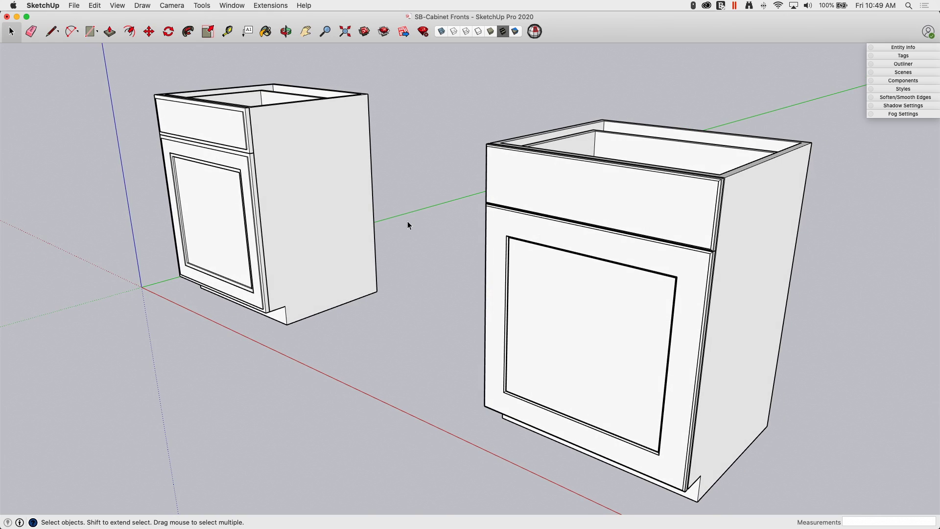